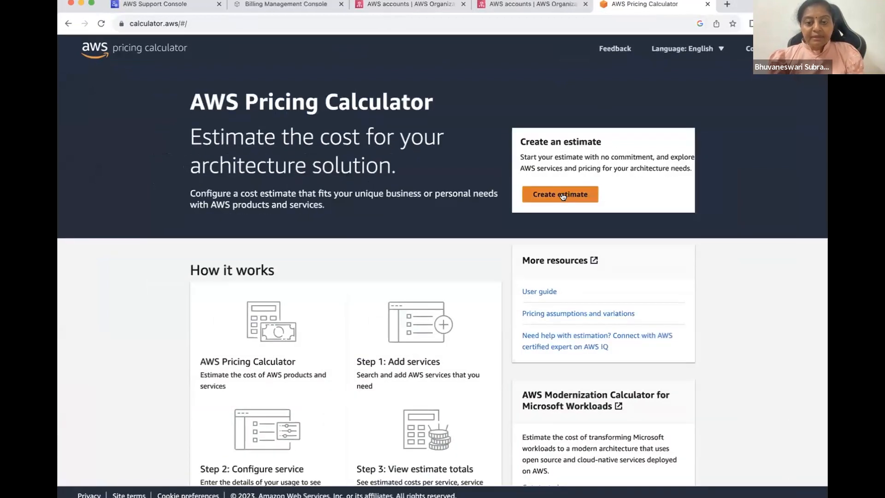
Step: Start a new estimate, find the Ec2 service in the US East (N. Virginia) region, and open the Amazon EC2 configuration
click(557, 200)
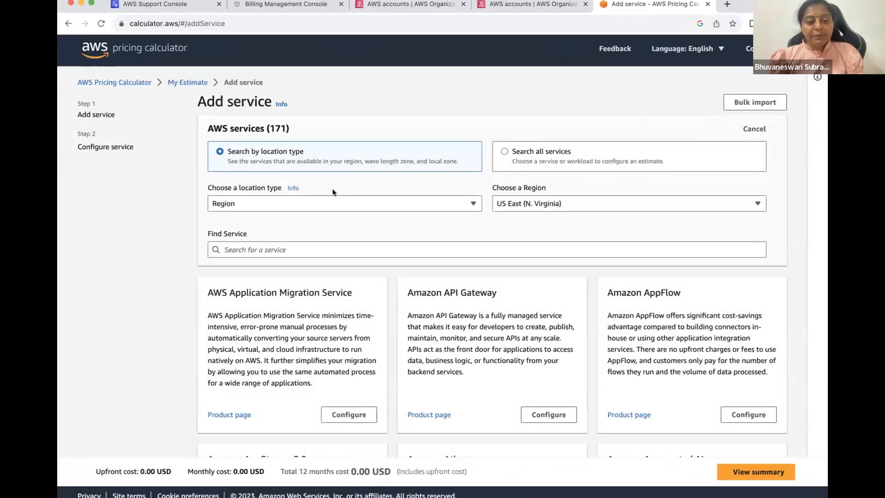
click(328, 200)
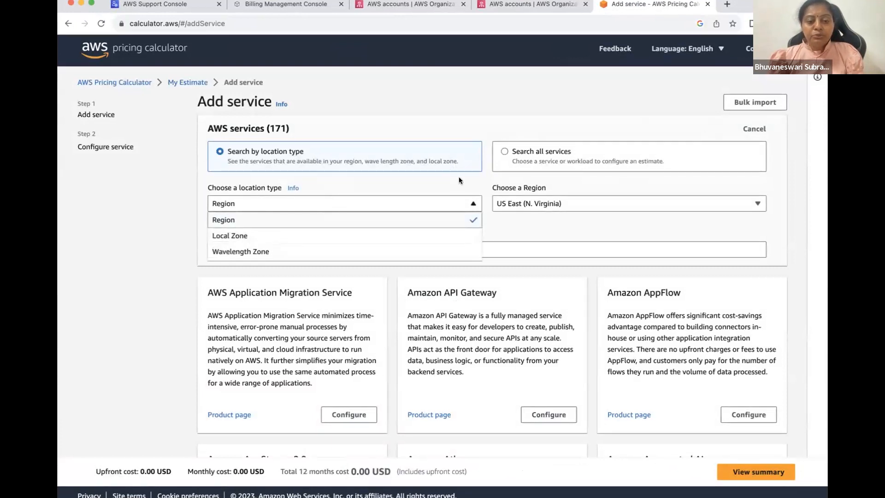
click(589, 222)
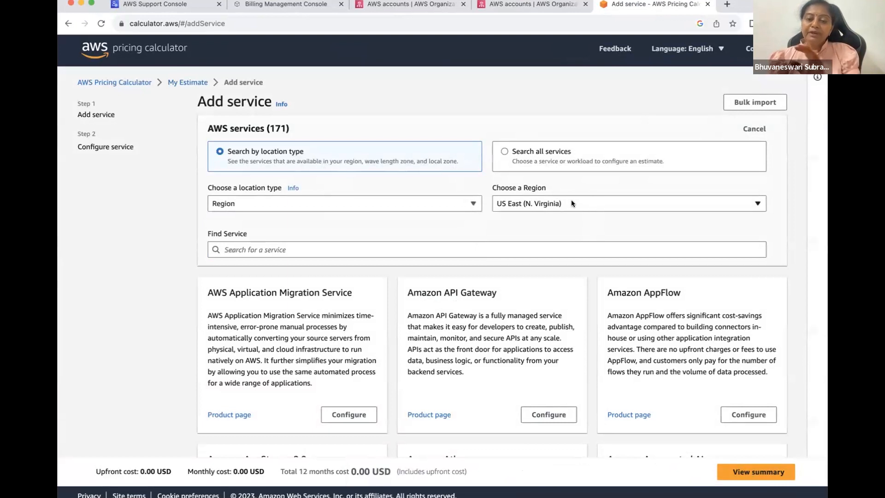
click(438, 247)
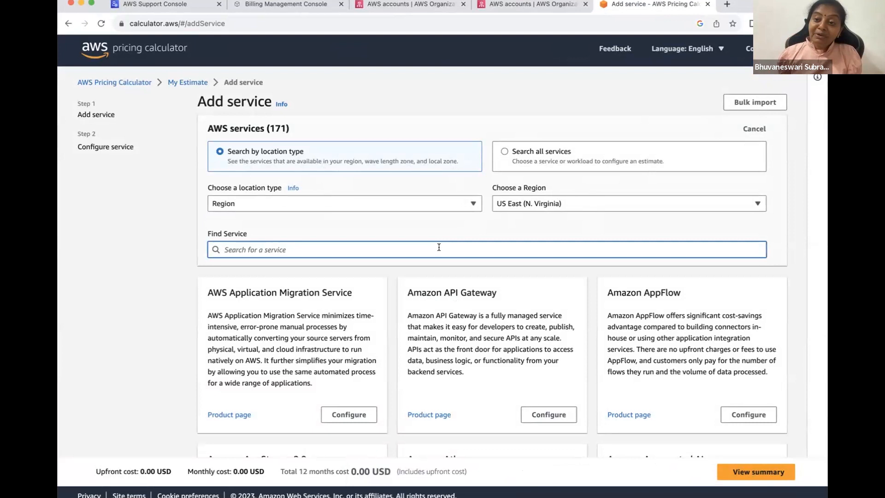
text(Ec2)
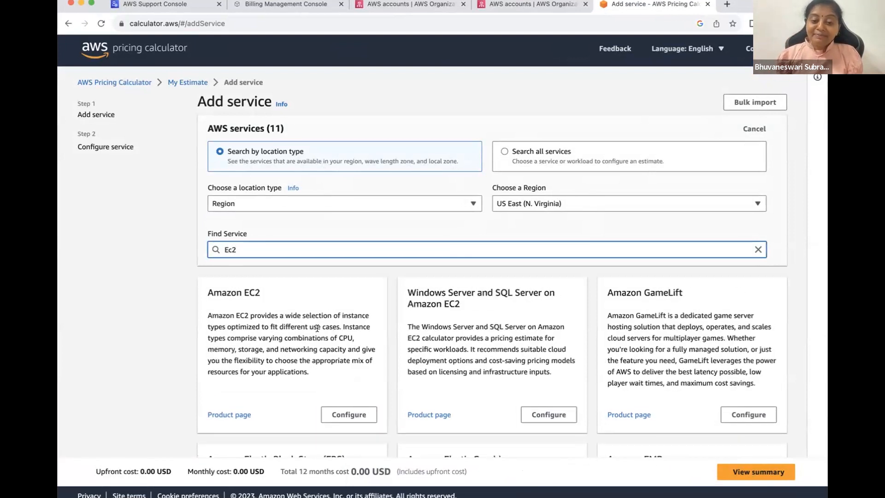
click(348, 414)
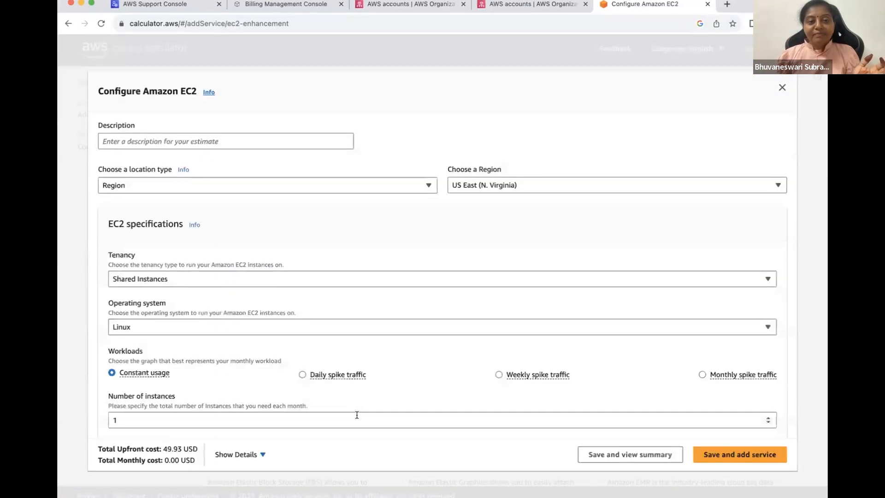
Step: Enter Estimate-for-2EC2 as the description of the EC2 estimate
click(218, 140)
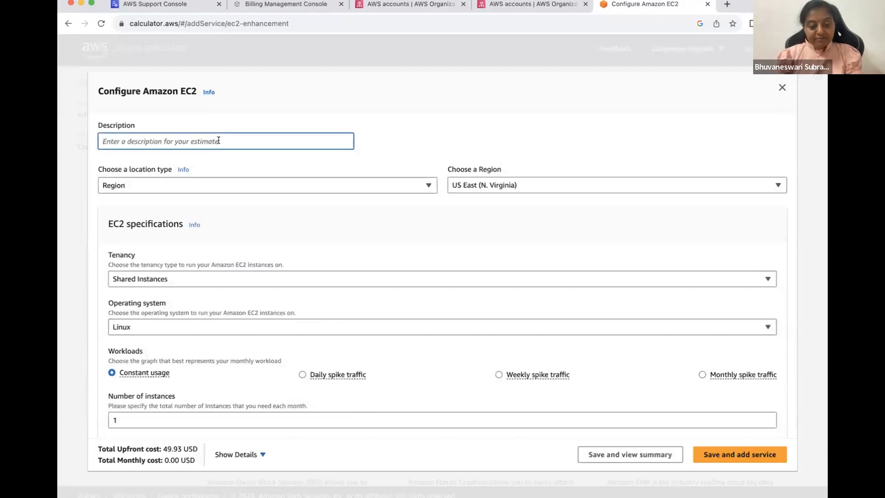
text(Estimate)
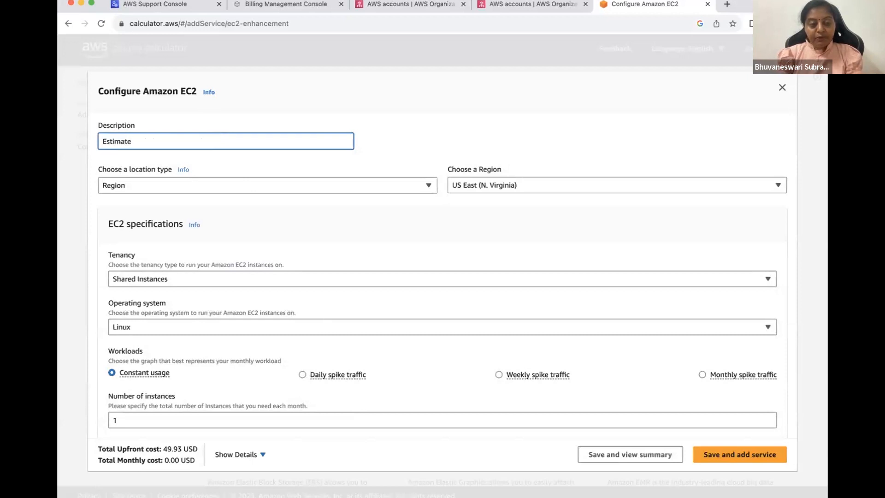
text(-for-2EC2)
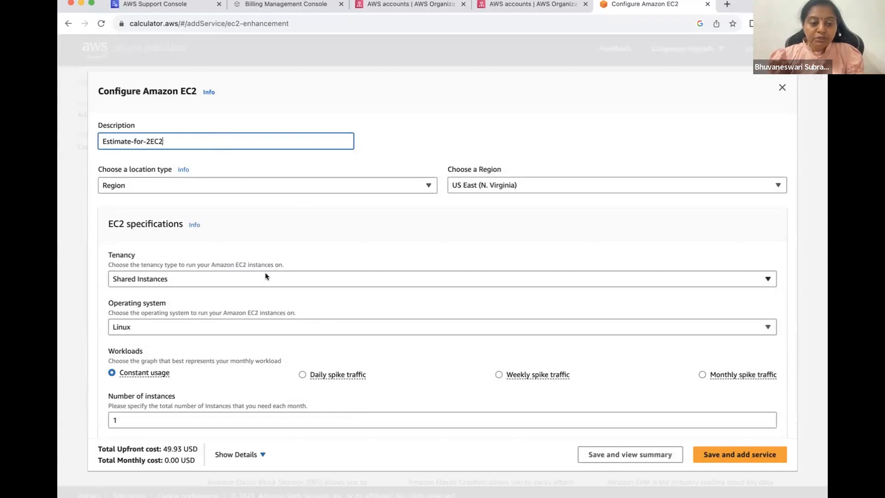
Step: Review the tenancy choices in the EC2 specifications and choose Shared Instances
scroll(264, 305, down, 1)
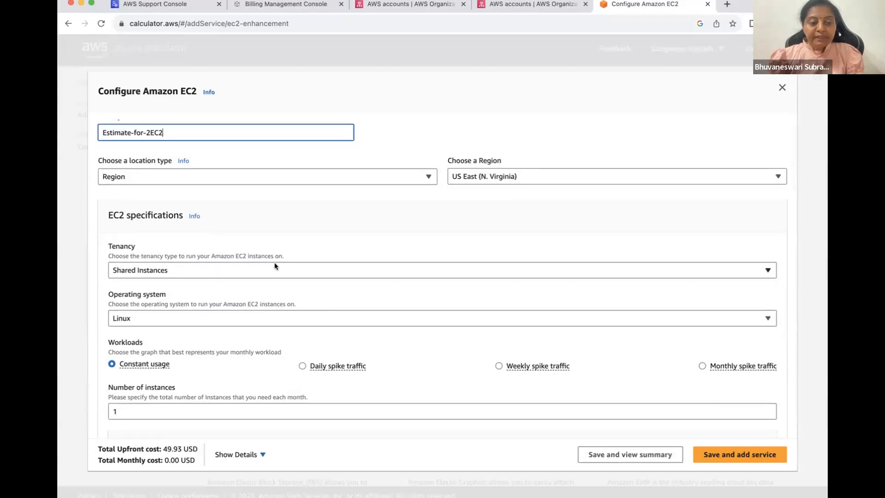
scroll(275, 266, down, 2)
scroll(275, 265, down, 1)
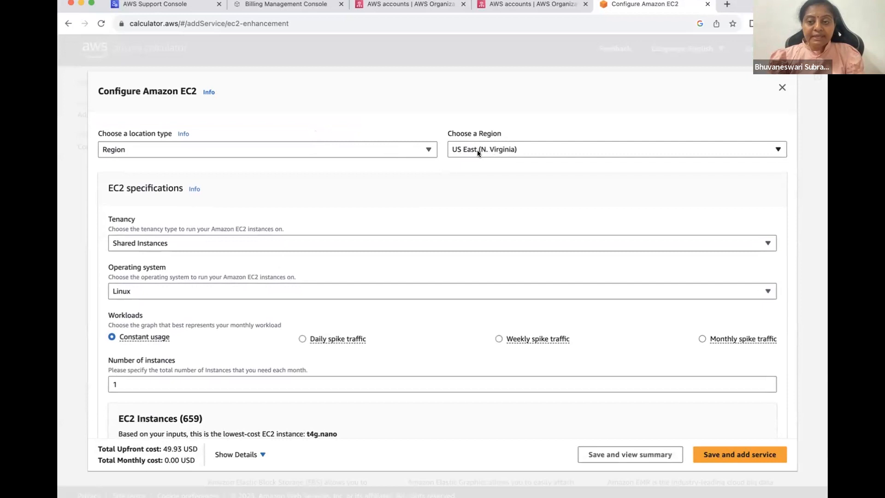
click(249, 245)
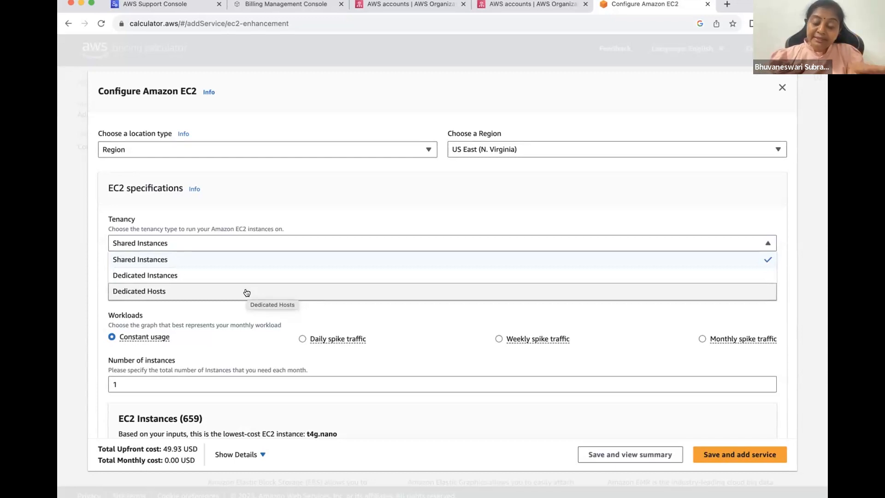
click(245, 258)
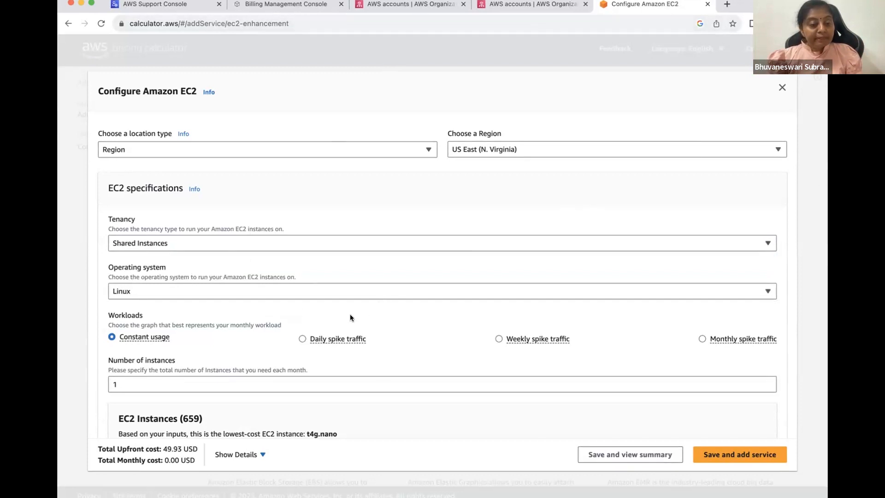
Step: Search the EC2 instance types for m5 and look through the matching instances
scroll(291, 314, down, 1)
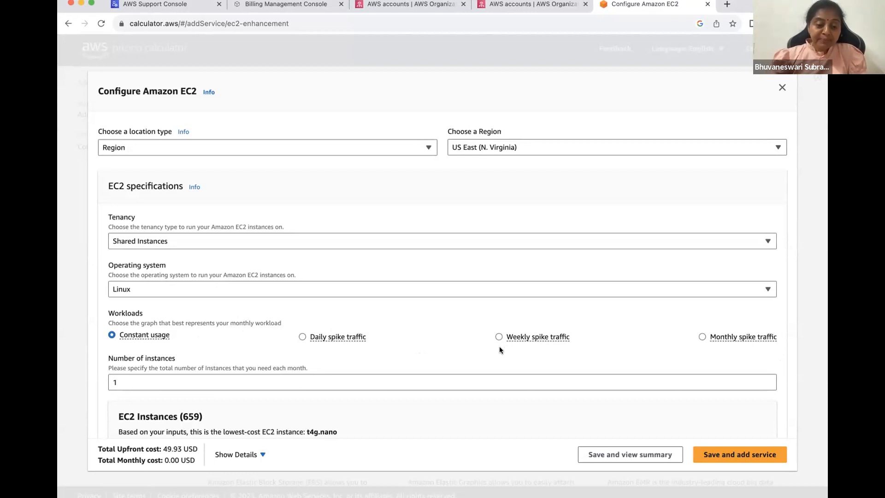
scroll(460, 369, down, 3)
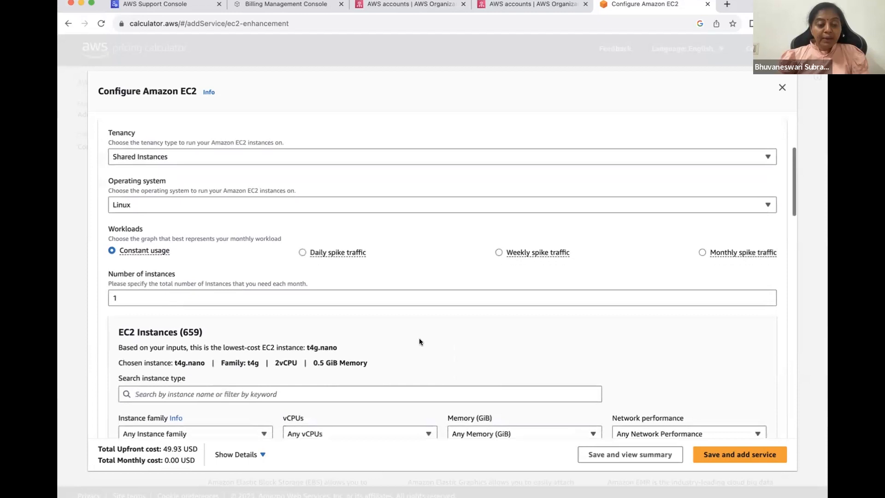
click(311, 293)
click(432, 346)
scroll(432, 346, down, 5)
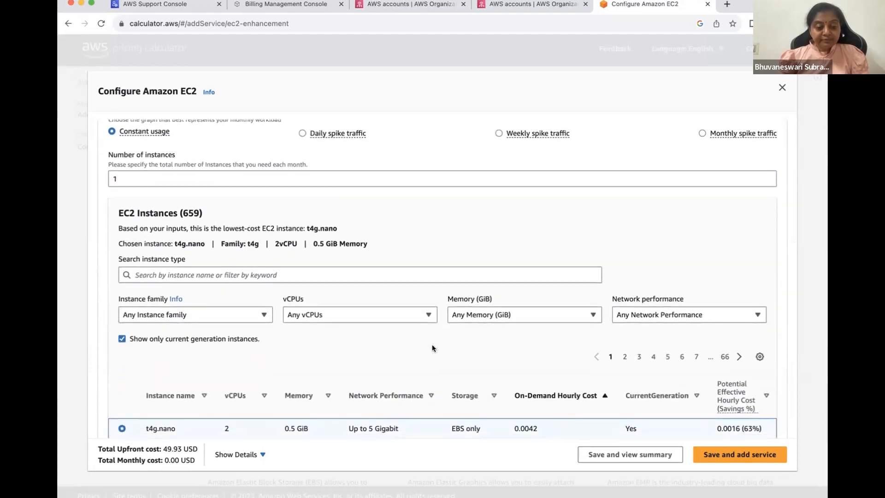
click(404, 274)
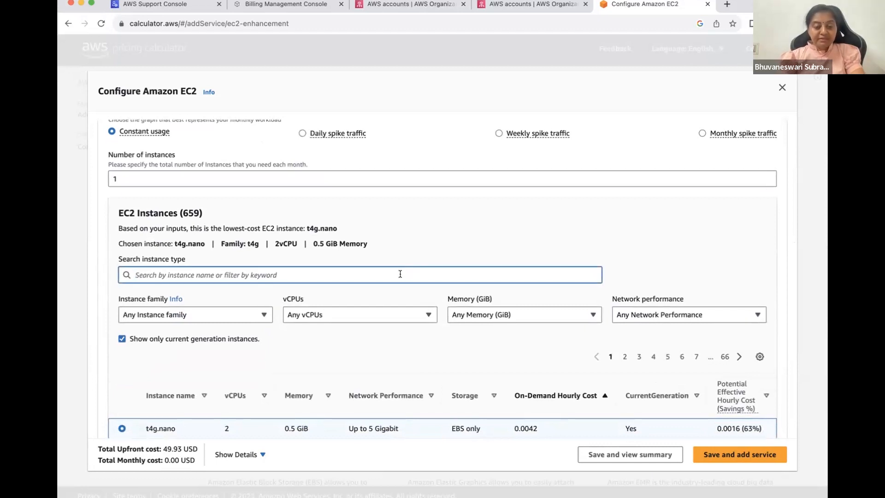
text(m)
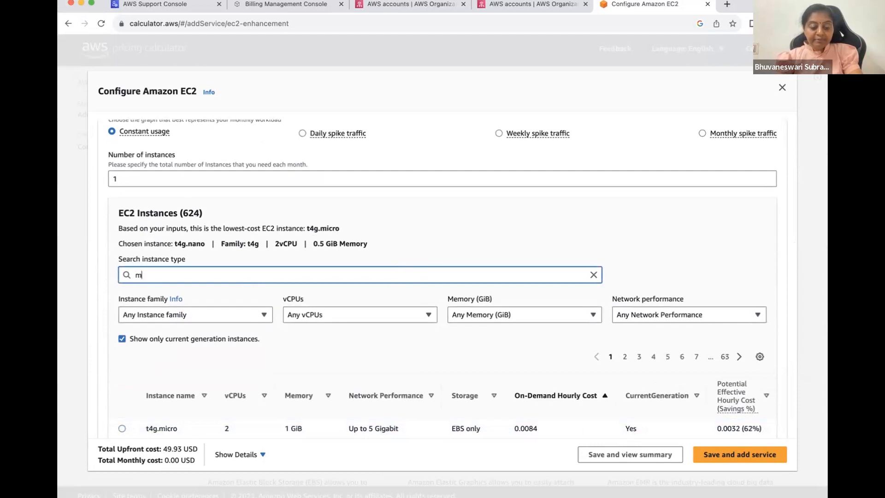
text(5)
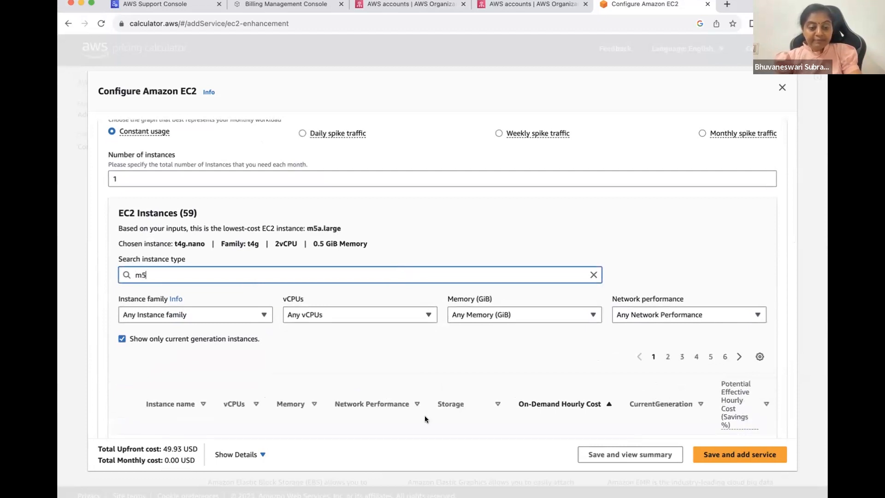
scroll(425, 415, down, 3)
scroll(424, 416, down, 3)
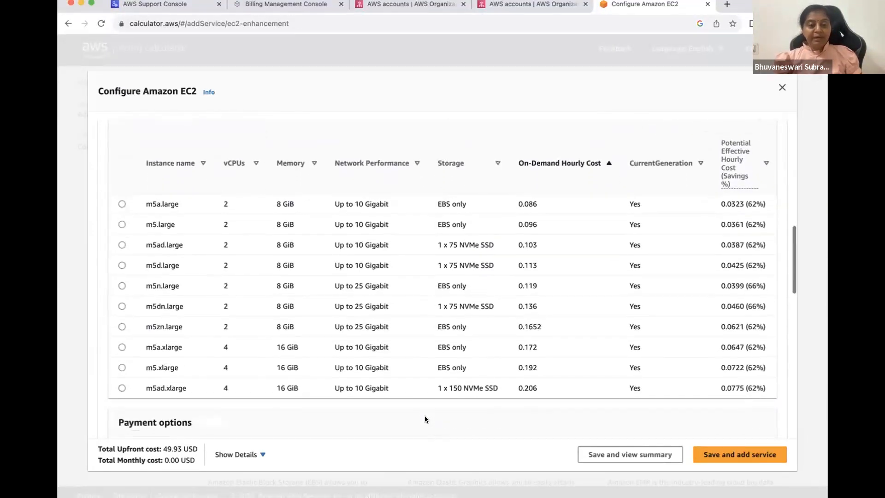
scroll(424, 416, up, 5)
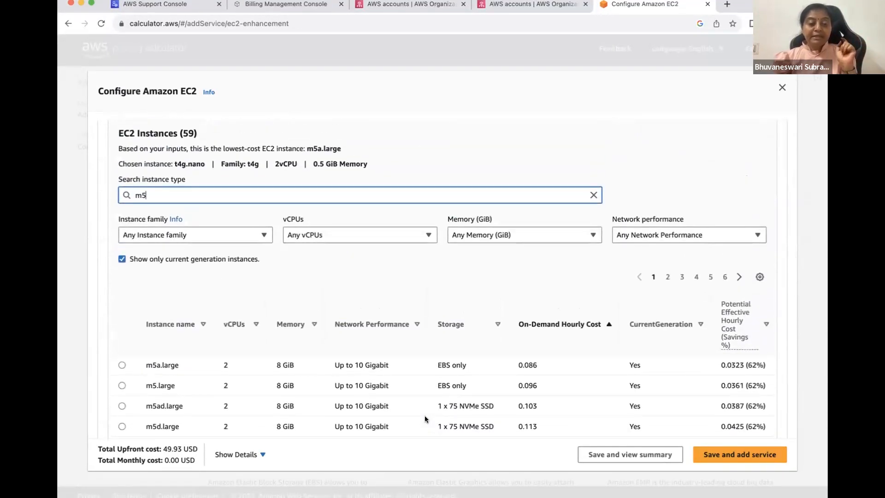
Step: Filter the EC2 instances to the m5 instance family
click(231, 234)
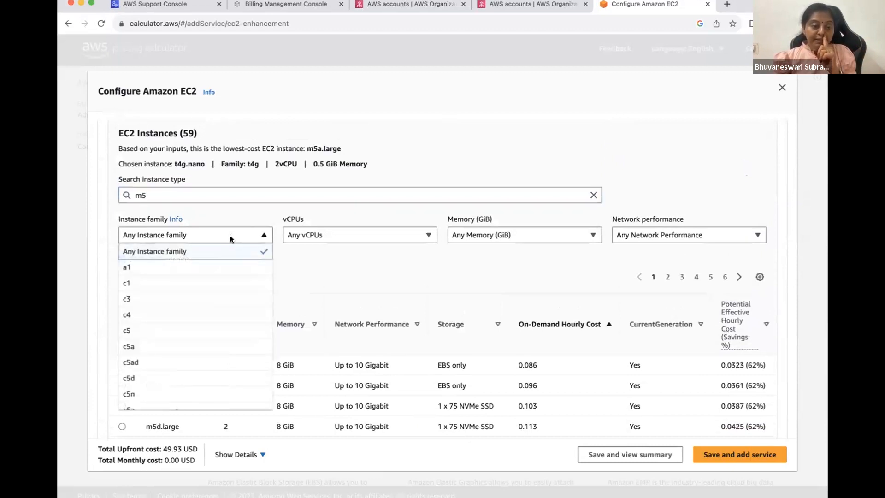
scroll(179, 361, down, 10)
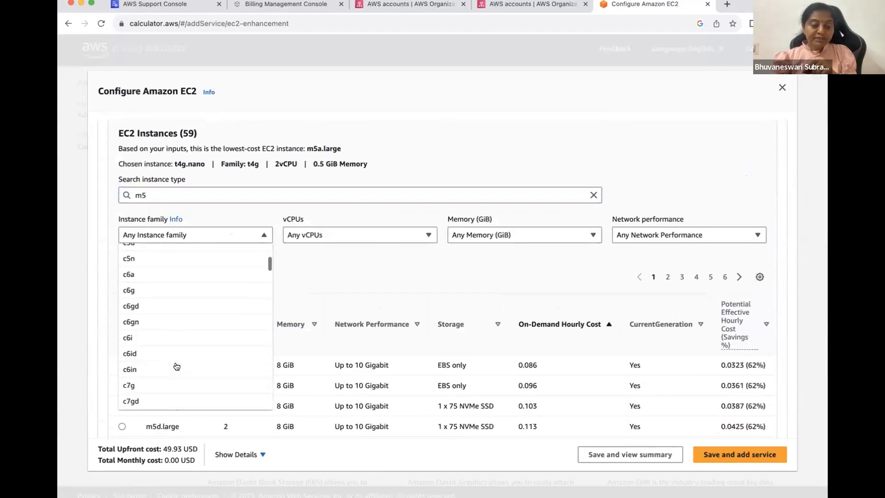
scroll(175, 366, up, 10)
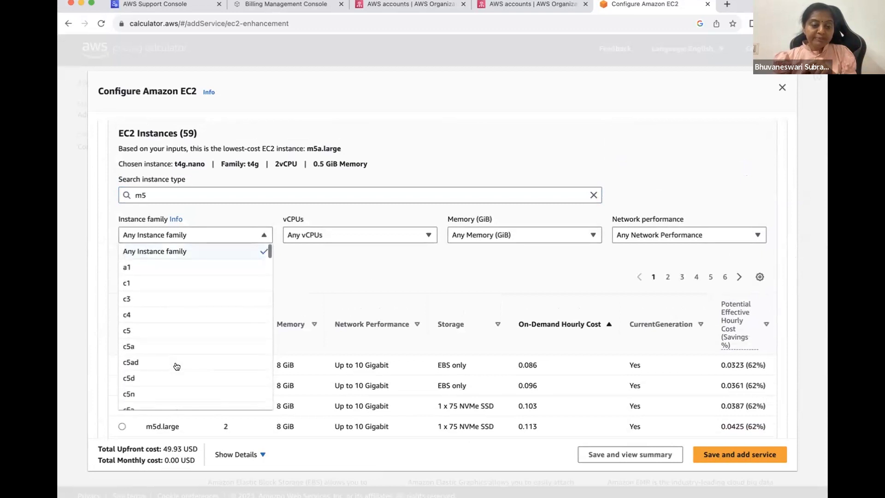
scroll(148, 313, down, 1)
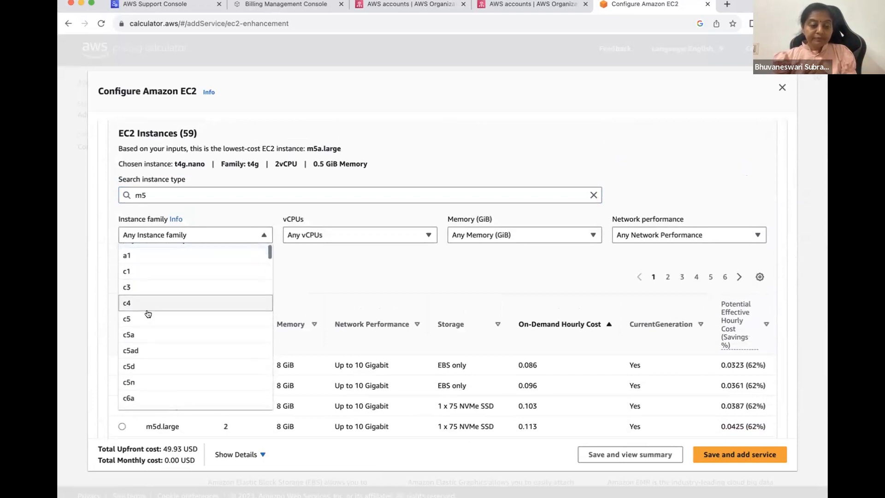
scroll(146, 312, down, 8)
scroll(162, 368, down, 3)
scroll(161, 369, down, 3)
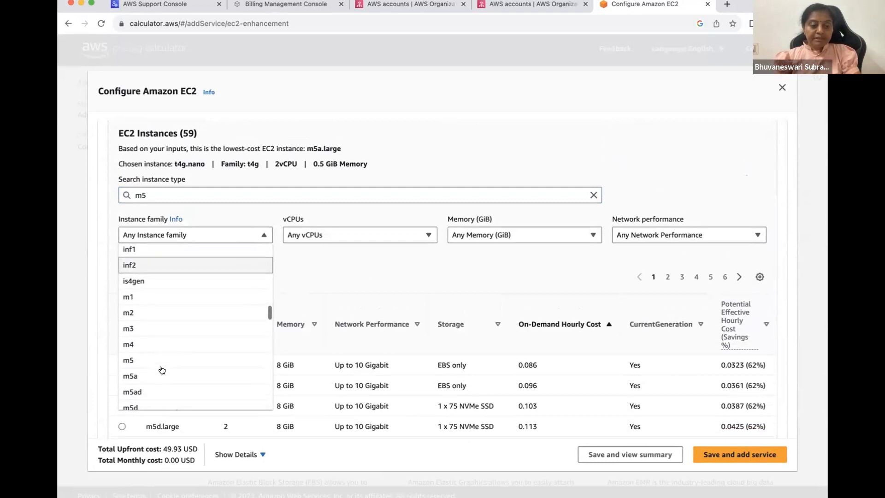
click(134, 361)
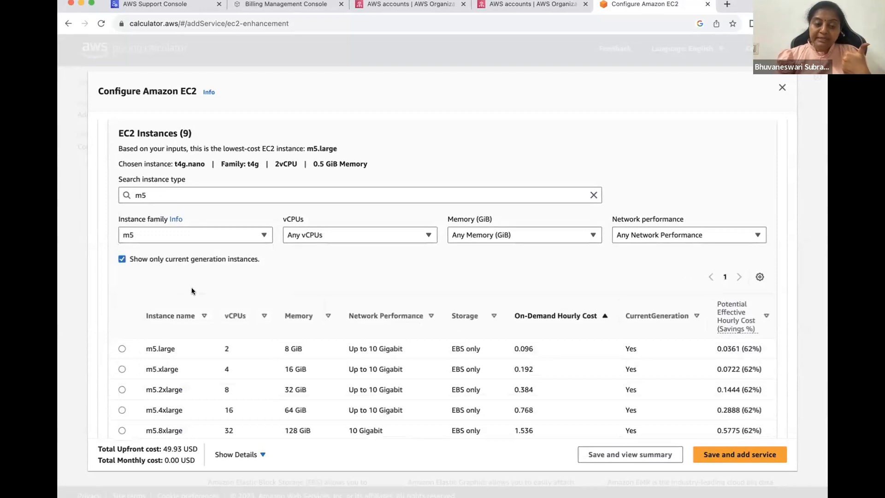
Step: Choose the m5.xlarge instance and sort the instance list by potential effective hourly cost in ascending order
click(122, 369)
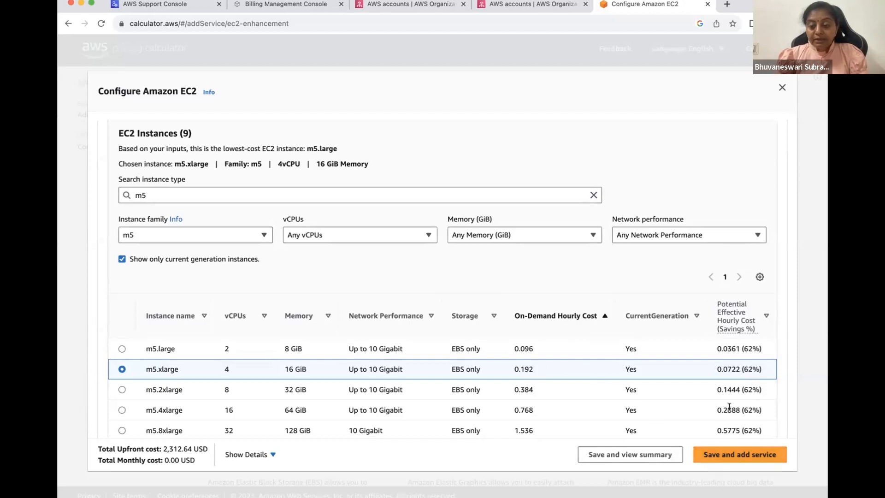
click(764, 316)
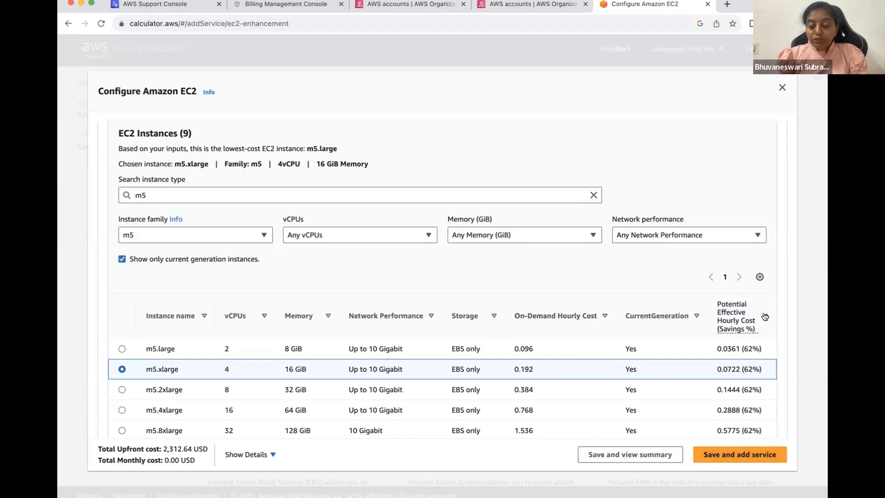
click(765, 316)
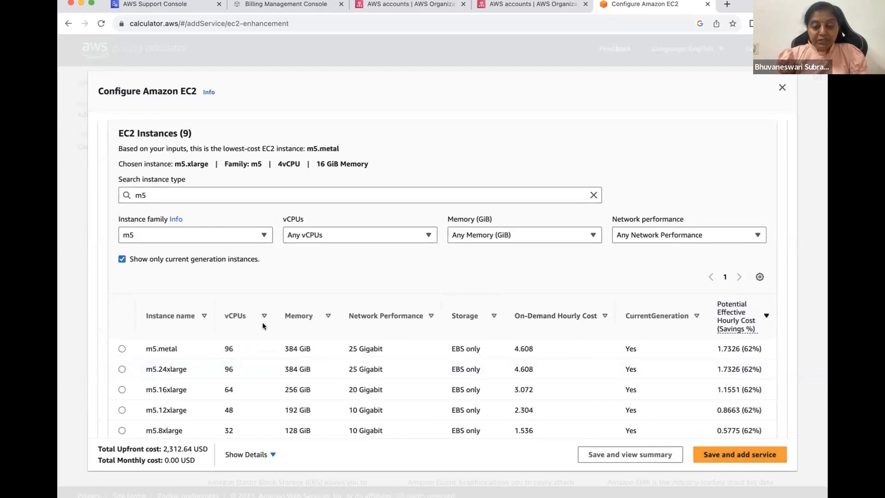
click(765, 316)
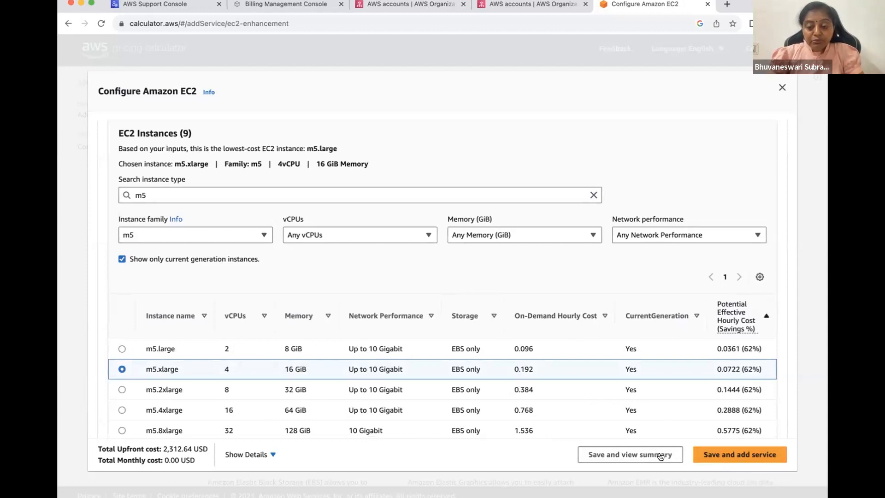
Step: Examine the payment options for the chosen instance, comparing Compute Savings Plans, EC2 Instance Savings Plans, On-Demand and Spot Instances
scroll(678, 360, down, 10)
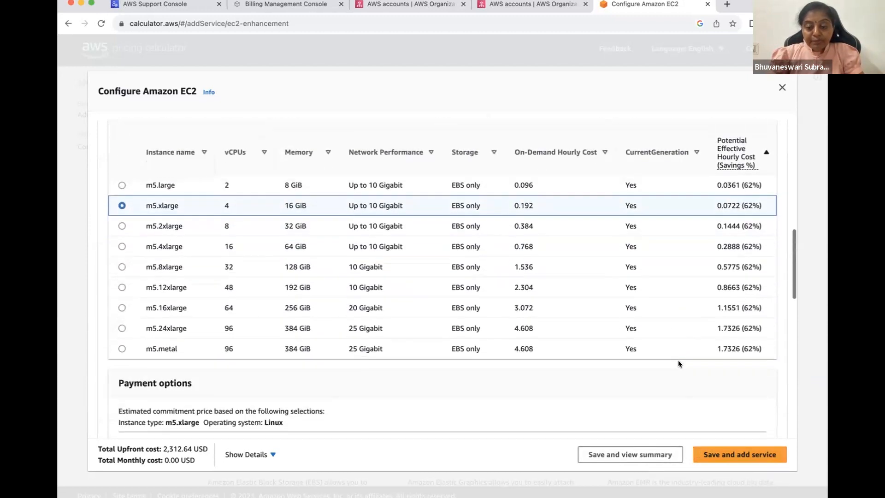
scroll(678, 361, down, 3)
scroll(678, 361, up, 4)
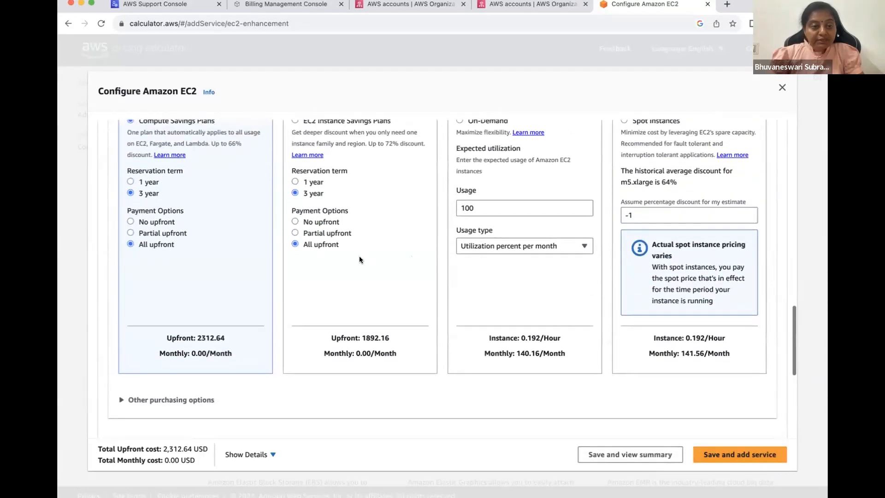
scroll(360, 259, up, 2)
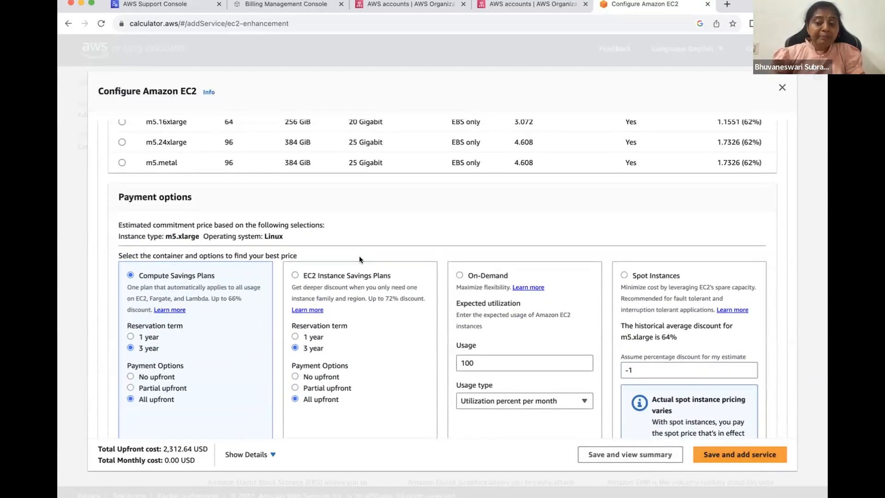
scroll(359, 259, down, 1)
scroll(360, 259, down, 1)
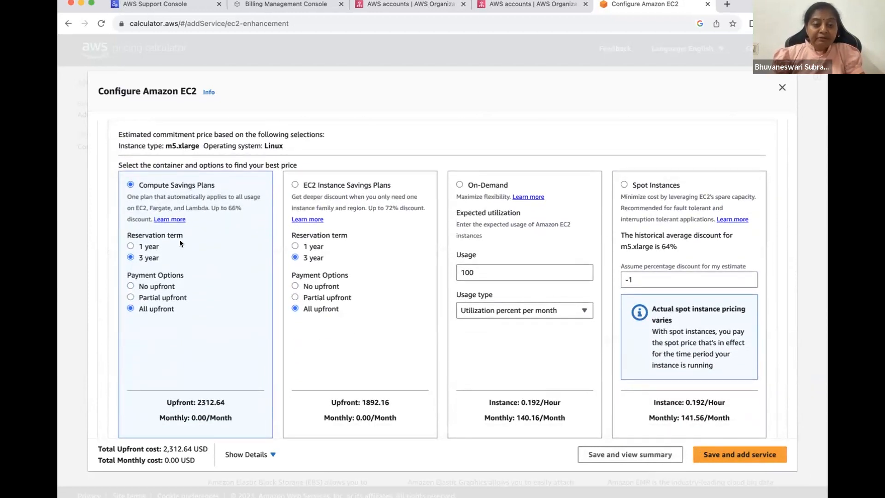
Step: Try the On-Demand payment option and compare it with the hourly costs listed for the m5.xlarge instance
scroll(180, 242, up, 8)
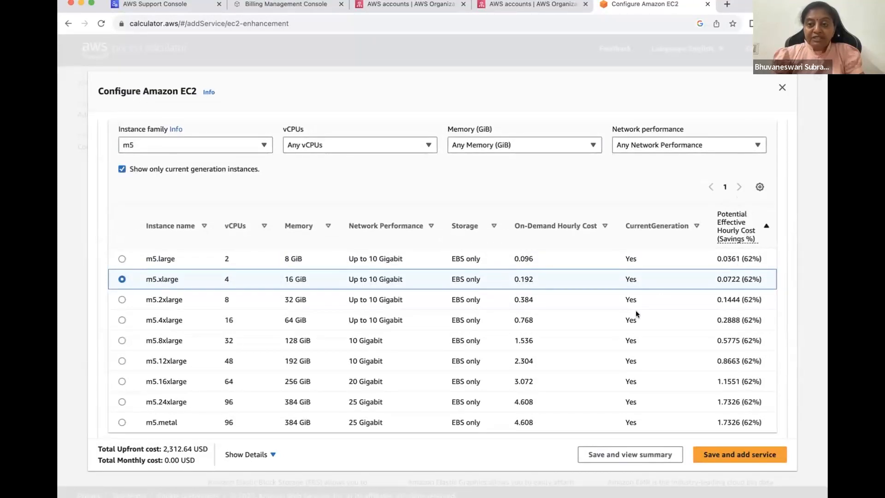
scroll(635, 310, down, 6)
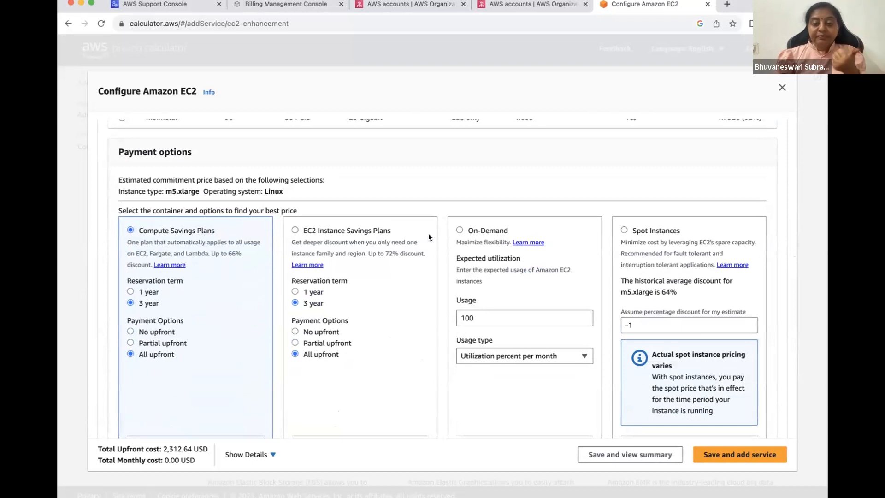
click(459, 229)
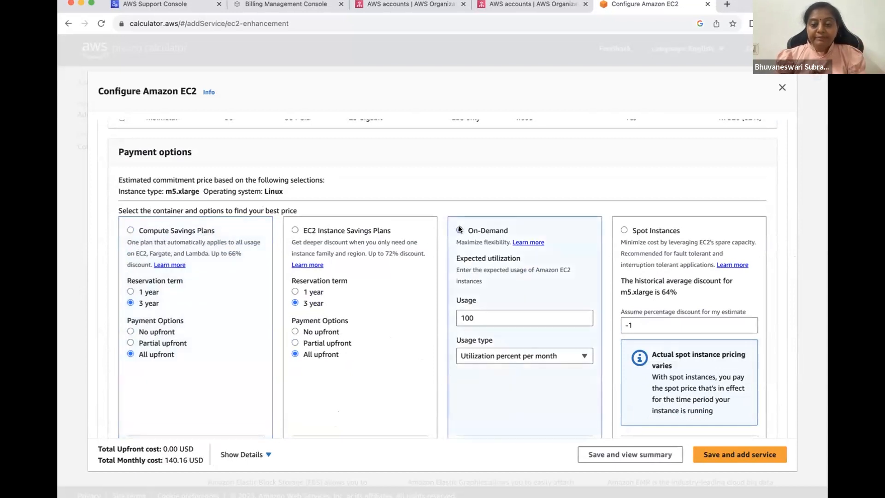
scroll(459, 229, up, 5)
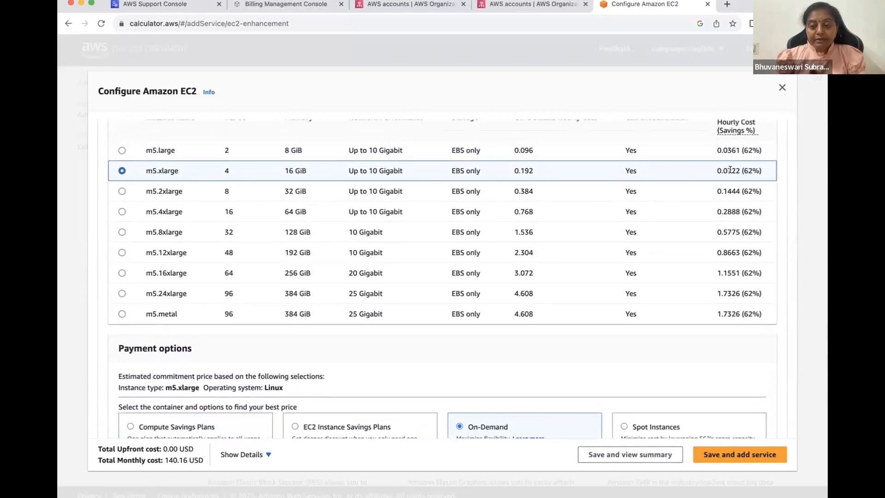
scroll(718, 169, up, 1)
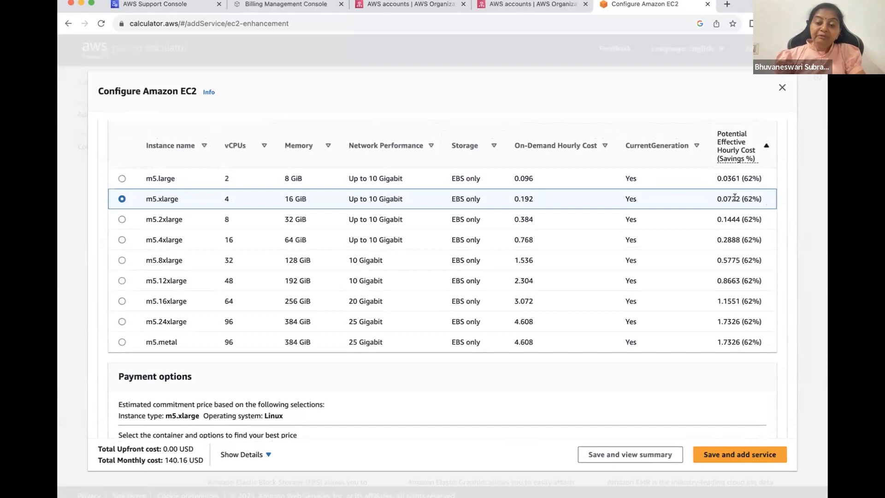
scroll(333, 341, down, 5)
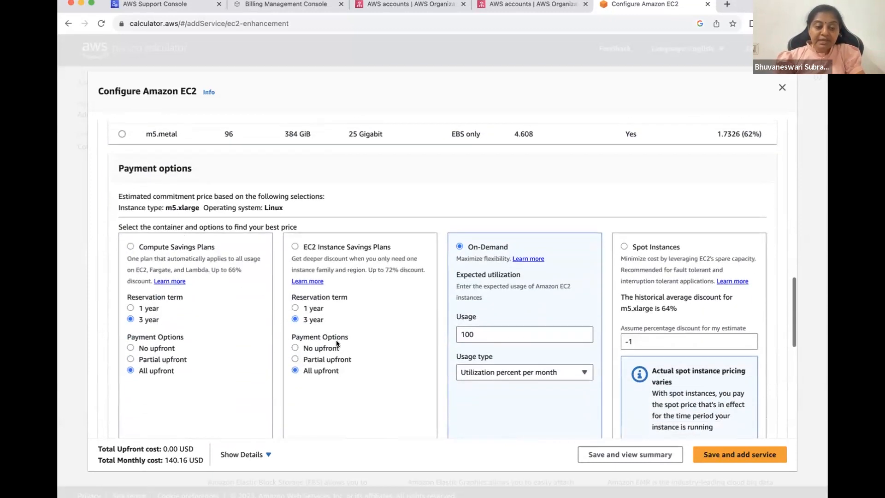
Step: Switch the payment choice to Compute Savings Plans, try Partial upfront, and settle on No upfront
click(130, 246)
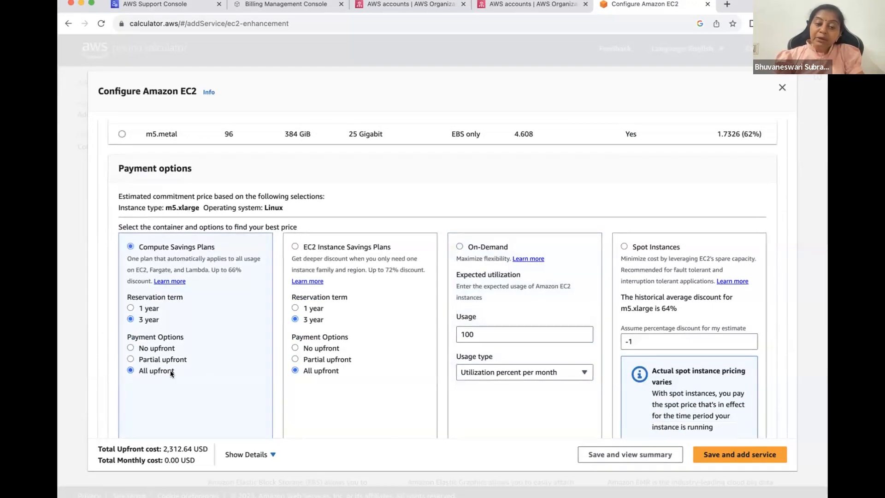
scroll(427, 237, up, 5)
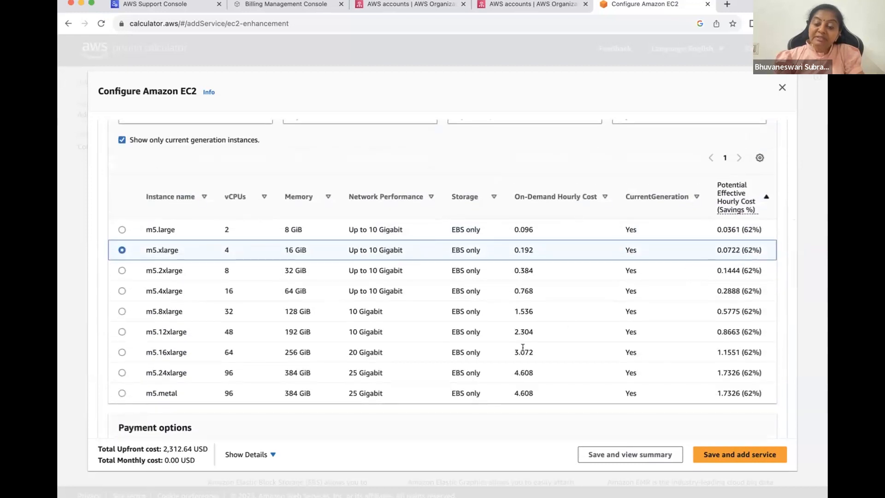
scroll(522, 347, down, 8)
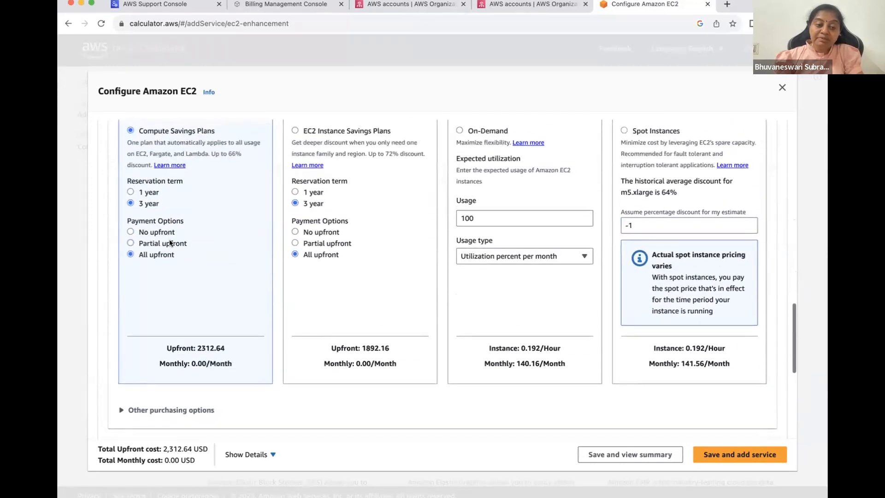
click(165, 239)
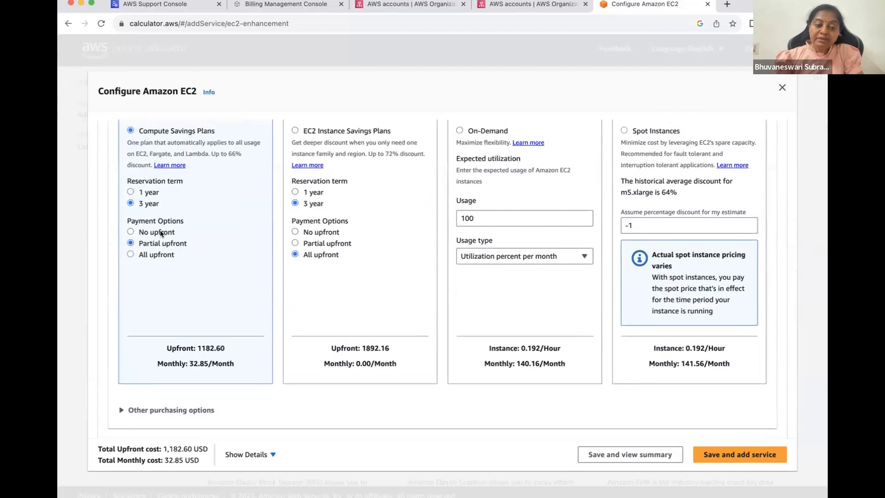
click(161, 233)
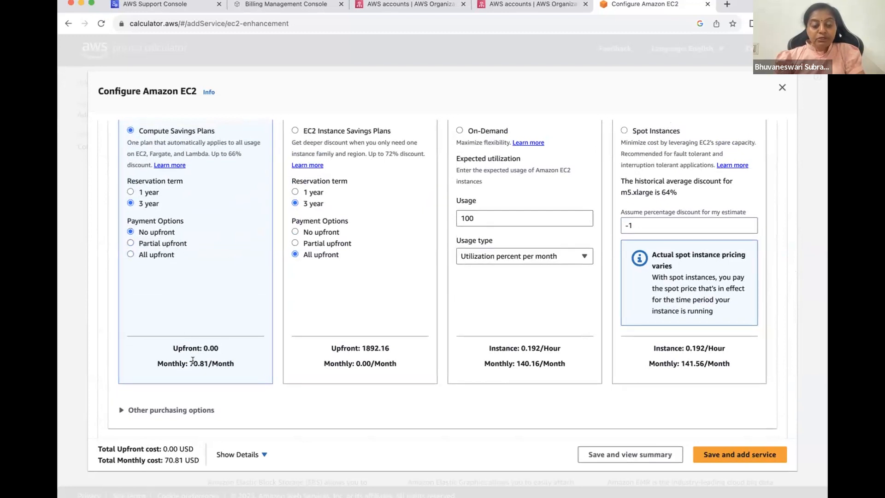
Step: Compare the Compute Savings Plans and On-Demand prices with the hourly costs in the m5 instance list
scroll(198, 364, up, 10)
scroll(204, 364, down, 10)
scroll(216, 362, up, 2)
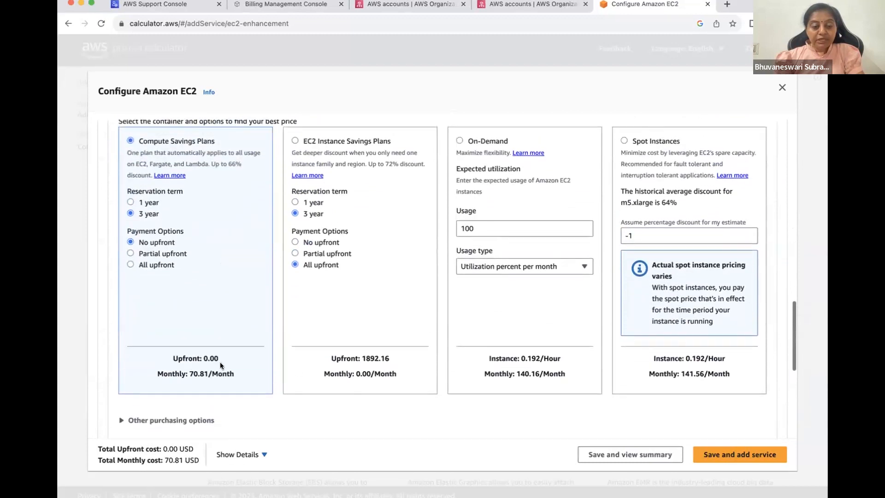
scroll(189, 184, up, 3)
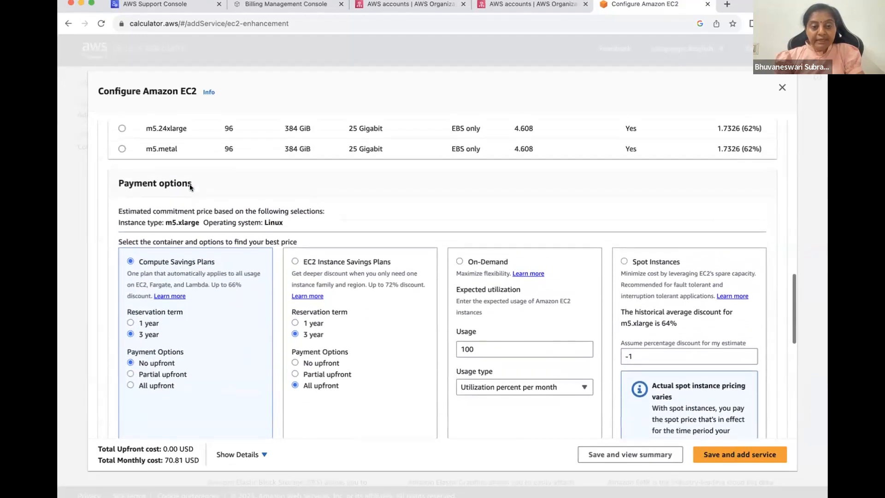
scroll(210, 186, down, 3)
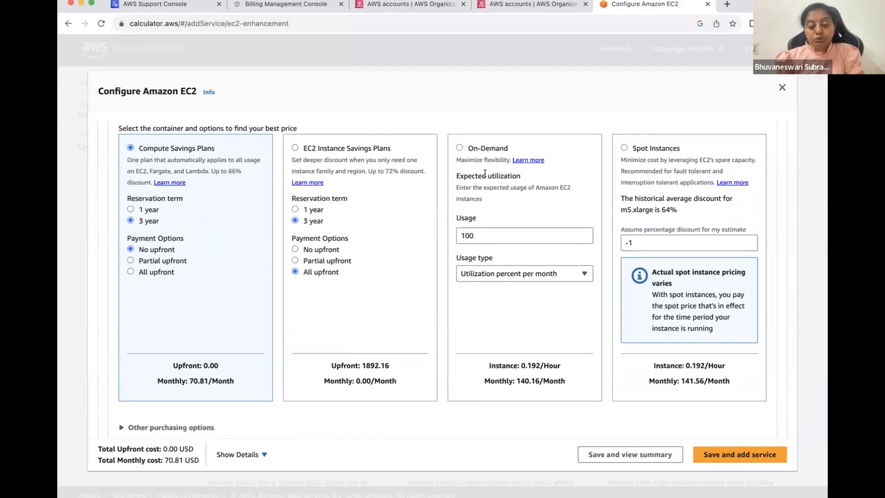
scroll(589, 186, up, 1)
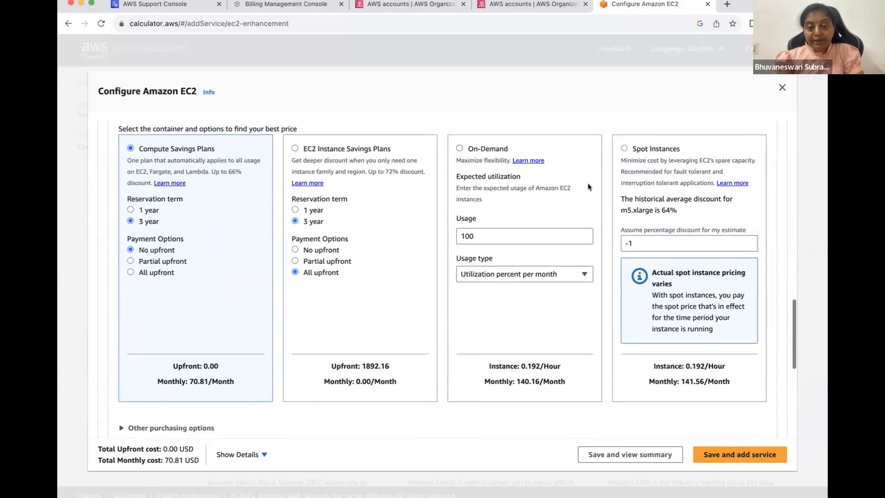
scroll(587, 186, up, 5)
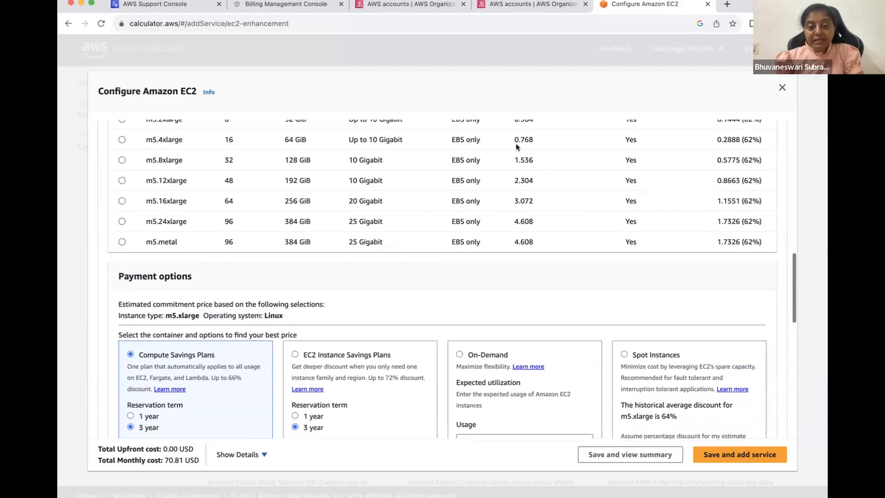
scroll(516, 144, up, 1)
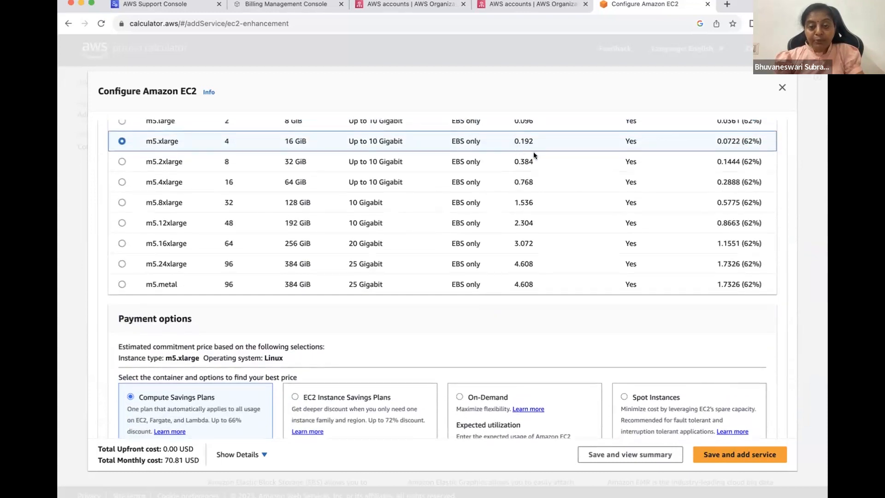
Step: Review the On-Demand usage type options and compare its monthly cost with the m5.xlarge specifications
scroll(533, 151, down, 6)
click(519, 212)
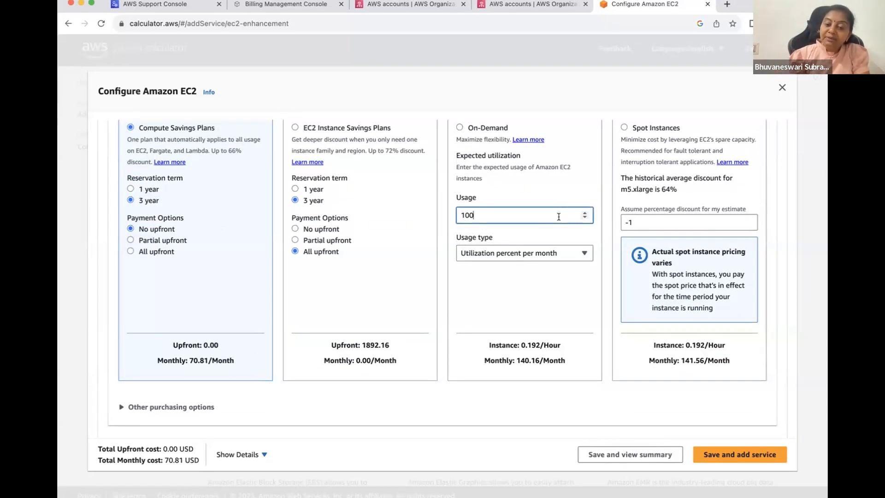
click(561, 249)
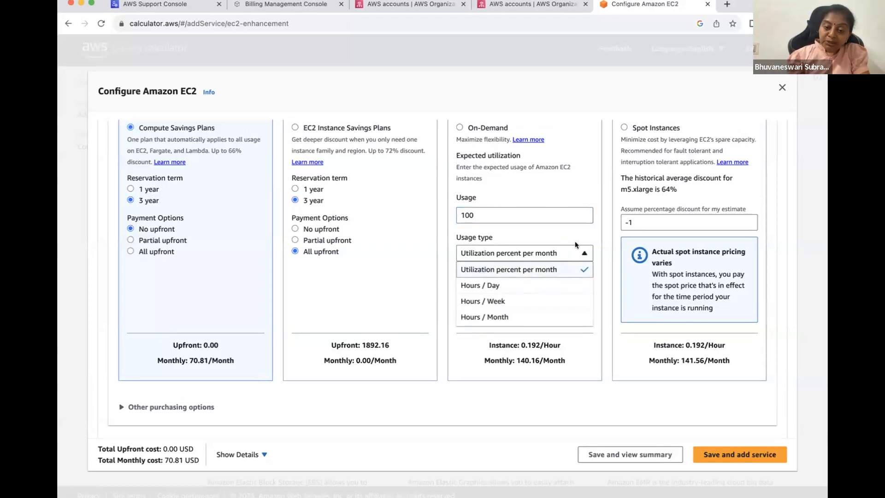
click(577, 199)
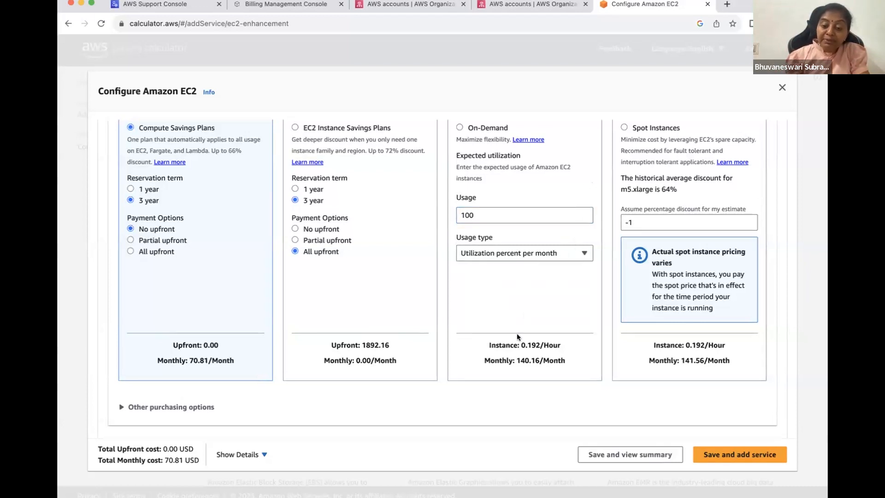
drag(484, 360, 561, 355)
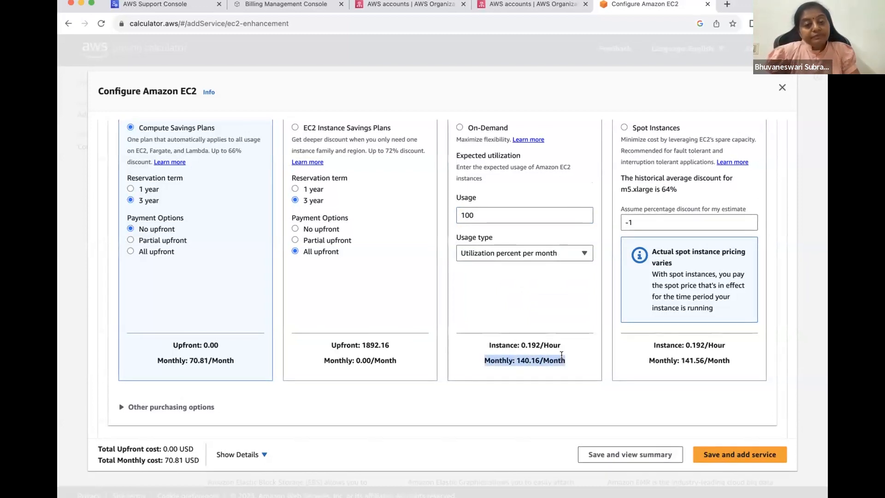
scroll(561, 355, up, 8)
scroll(561, 355, up, 2)
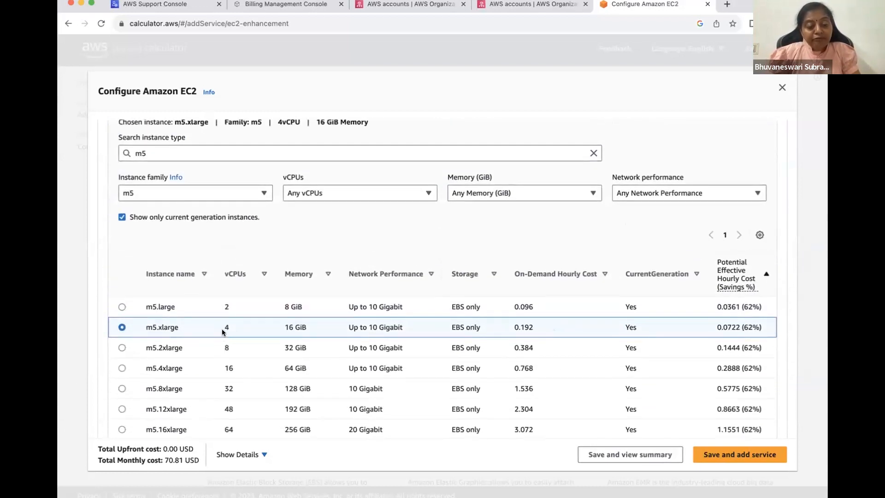
scroll(224, 330, down, 10)
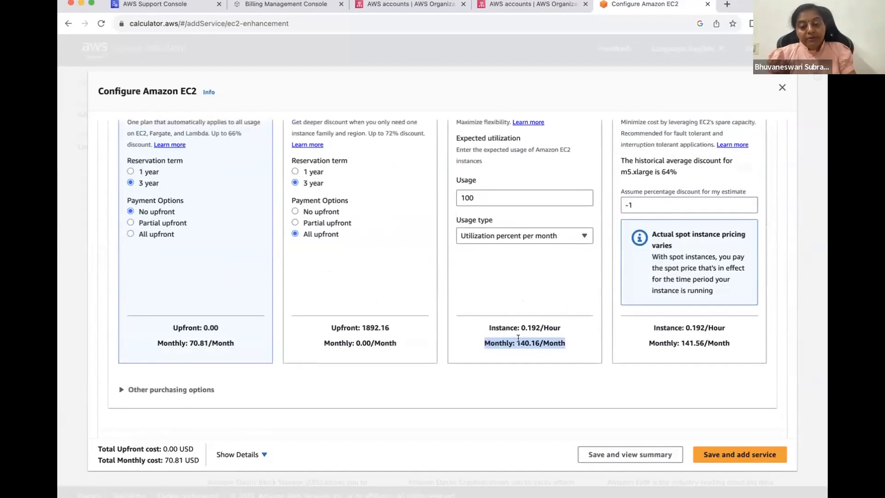
Step: Try filtering the EC2 instances to the m3 instance family while keeping the m5 search text
scroll(388, 299, up, 10)
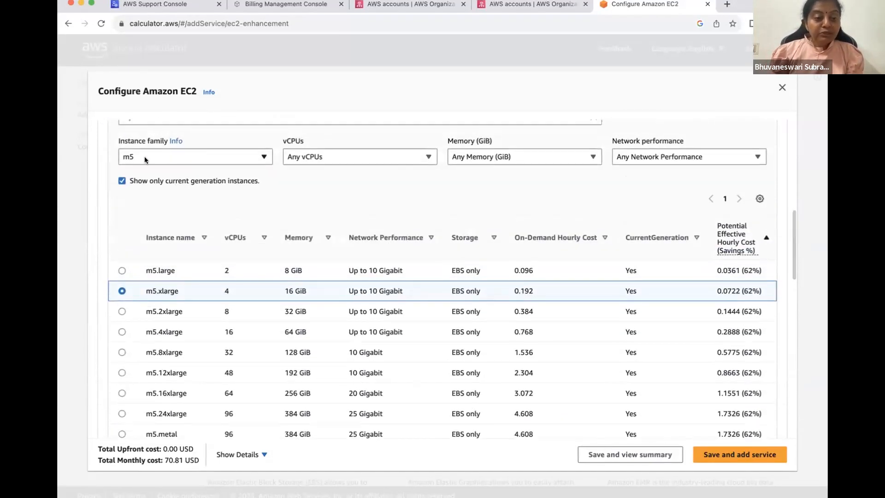
scroll(136, 156, up, 2)
click(150, 205)
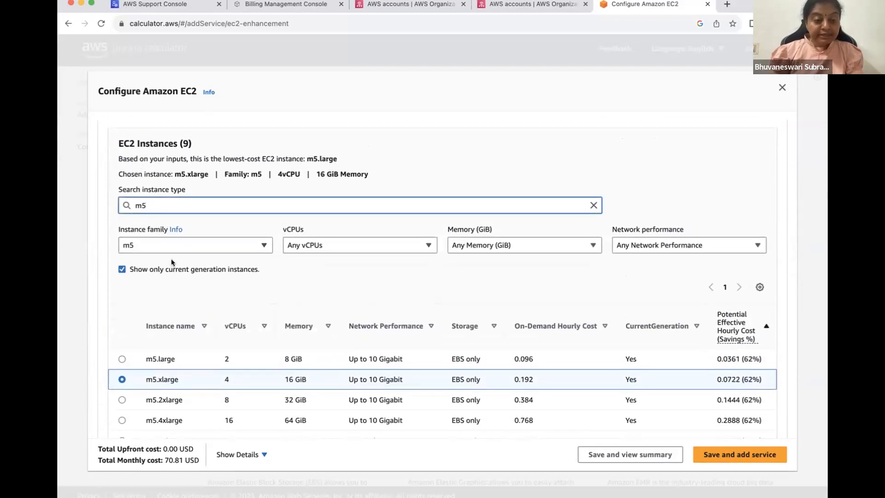
click(168, 243)
scroll(158, 352, down, 12)
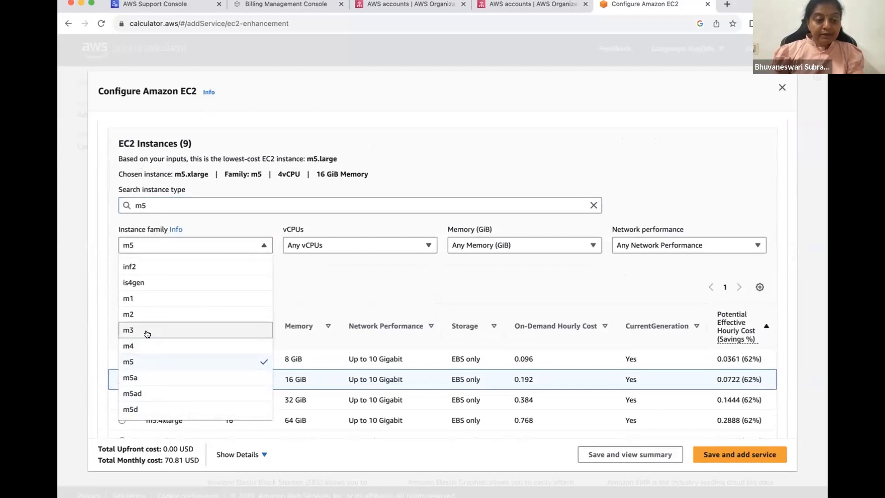
click(146, 329)
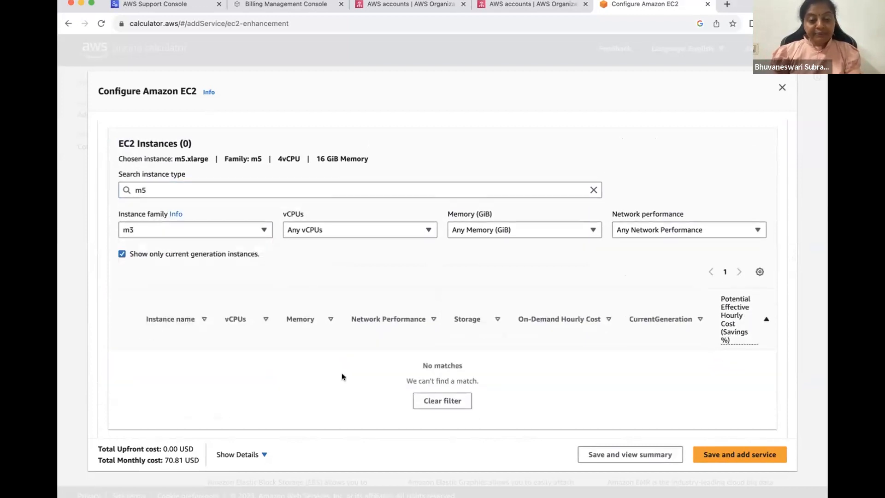
scroll(342, 374, down, 12)
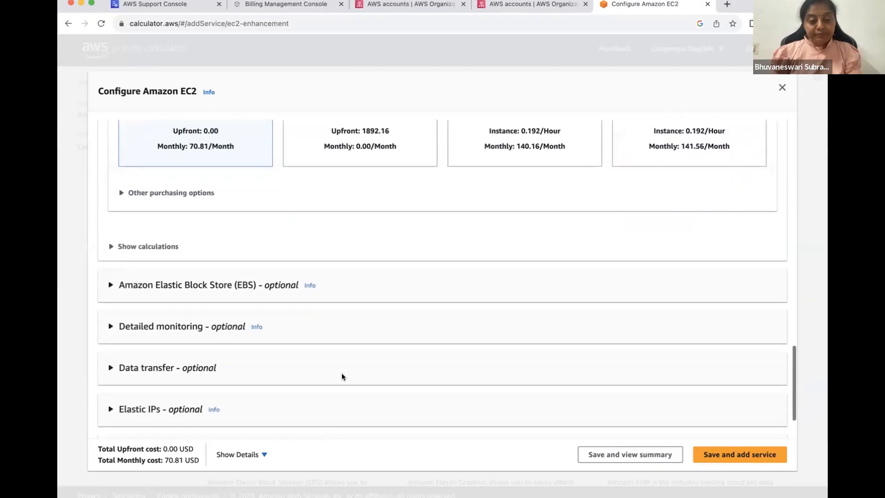
scroll(341, 372, up, 12)
scroll(341, 372, down, 2)
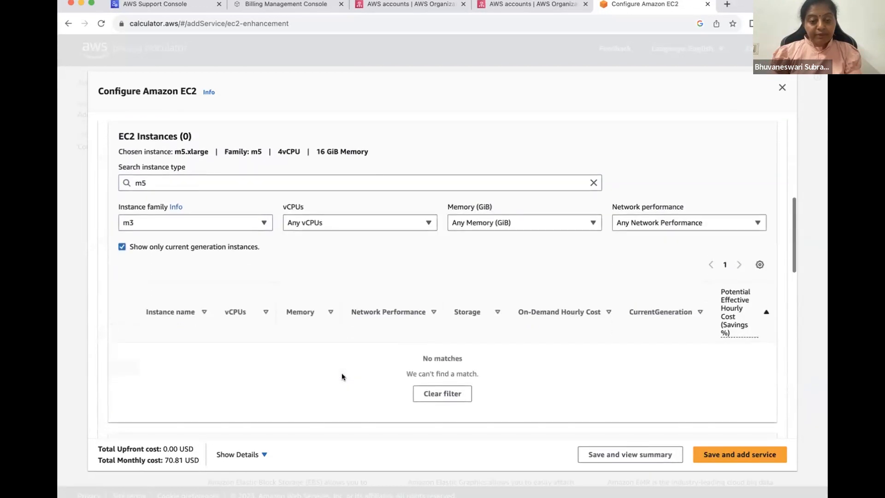
Step: Filter the EC2 instances to the m4 instance family and clear the m5 search text
click(201, 217)
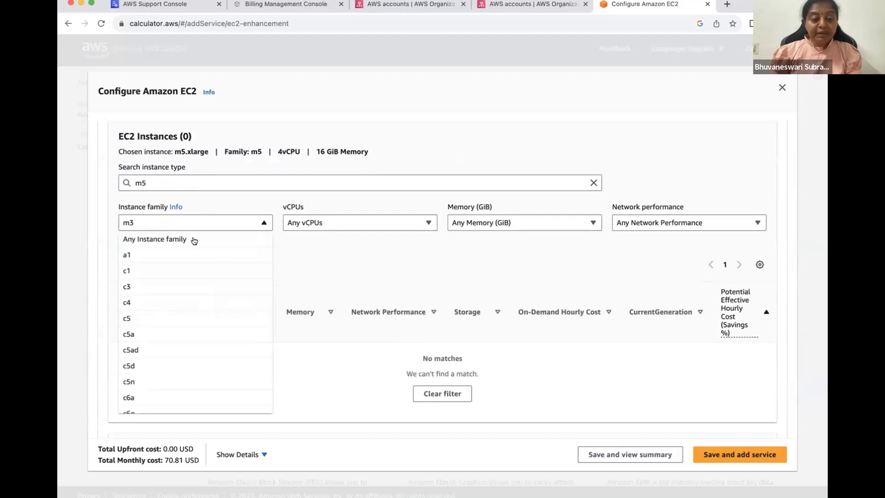
scroll(176, 361, down, 10)
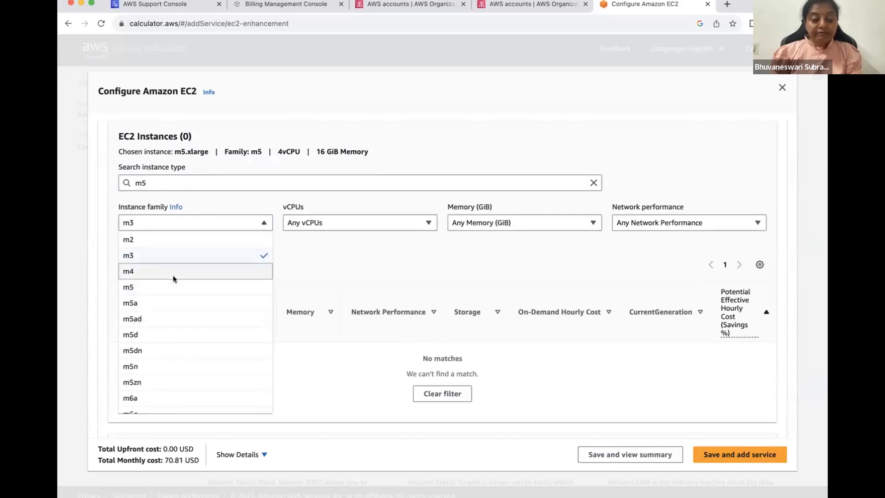
click(172, 274)
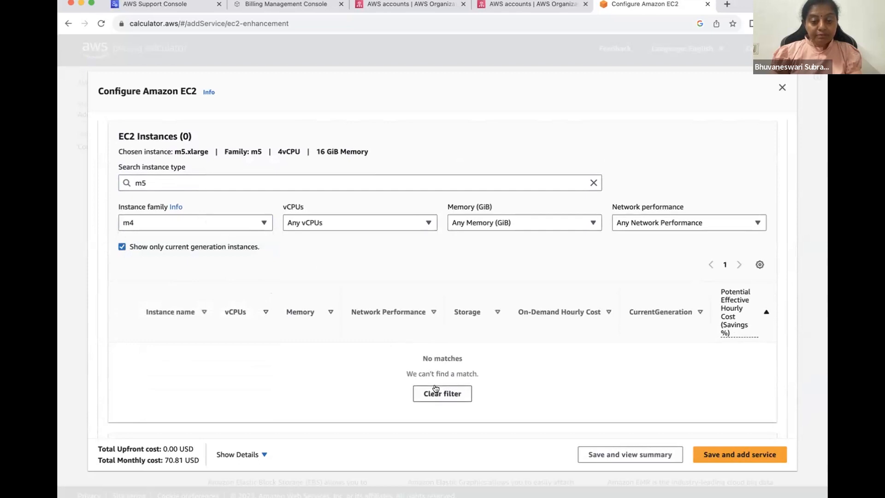
click(592, 182)
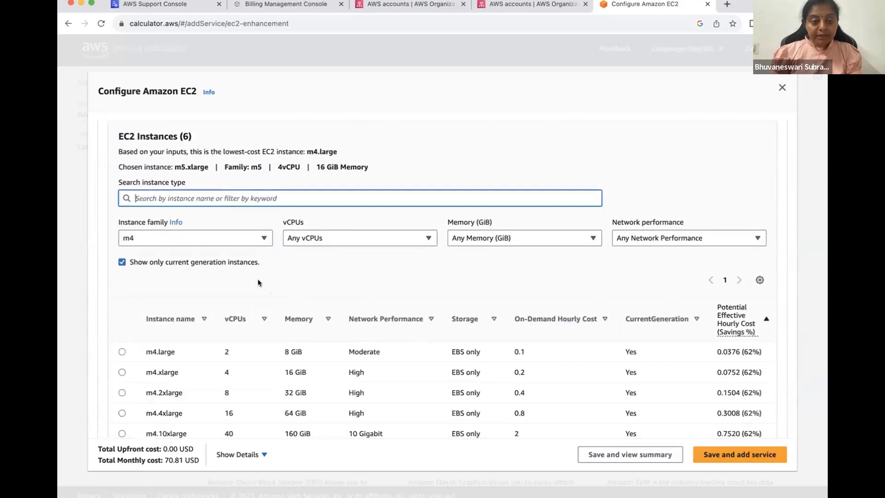
Step: Browse the available instance families without changing the filter and look through the m4 instances and their hourly costs
click(194, 240)
click(188, 235)
click(176, 234)
scroll(178, 363, down, 5)
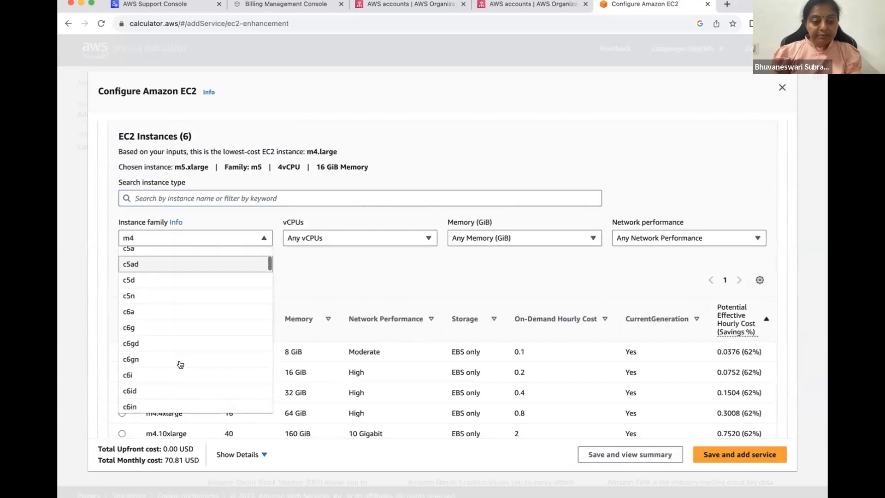
click(102, 334)
scroll(217, 349, down, 3)
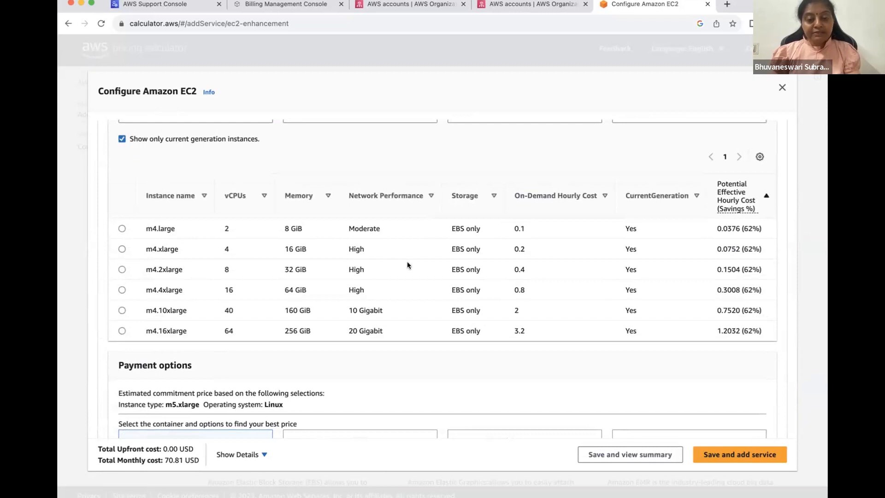
Step: Select the m4.xlarge instance and review its payment options and the instance family filter
click(121, 249)
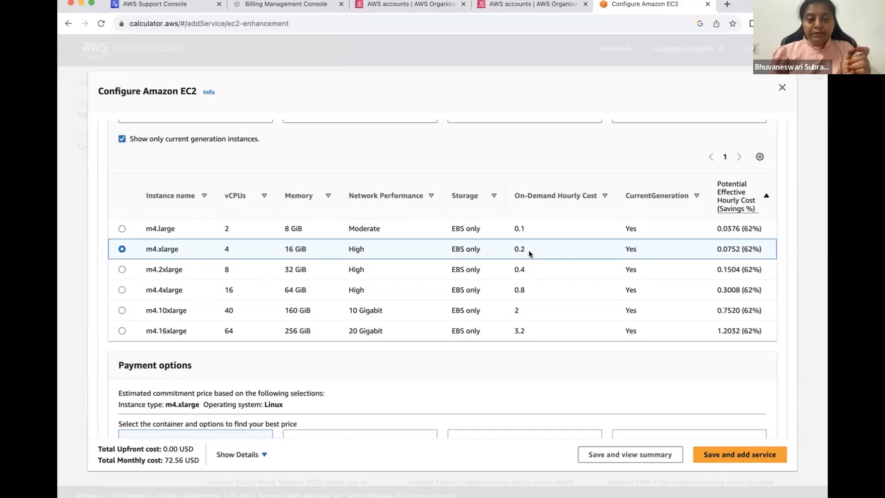
scroll(529, 250, down, 5)
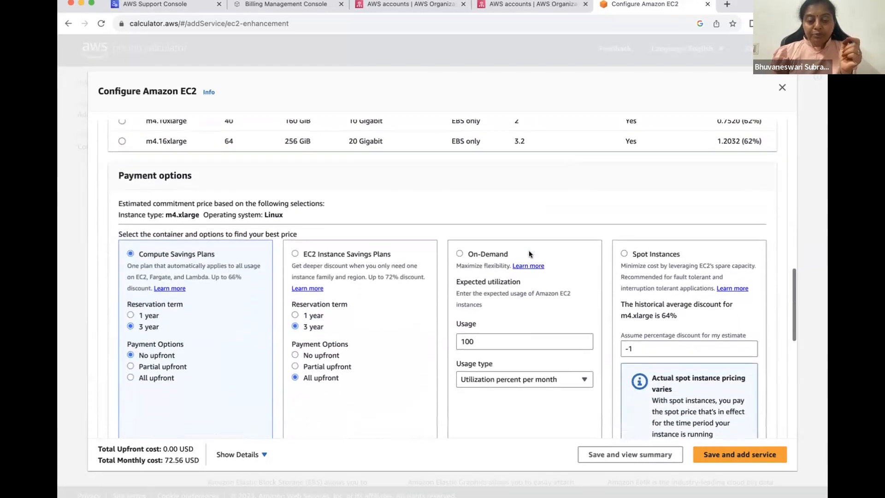
scroll(529, 253, up, 6)
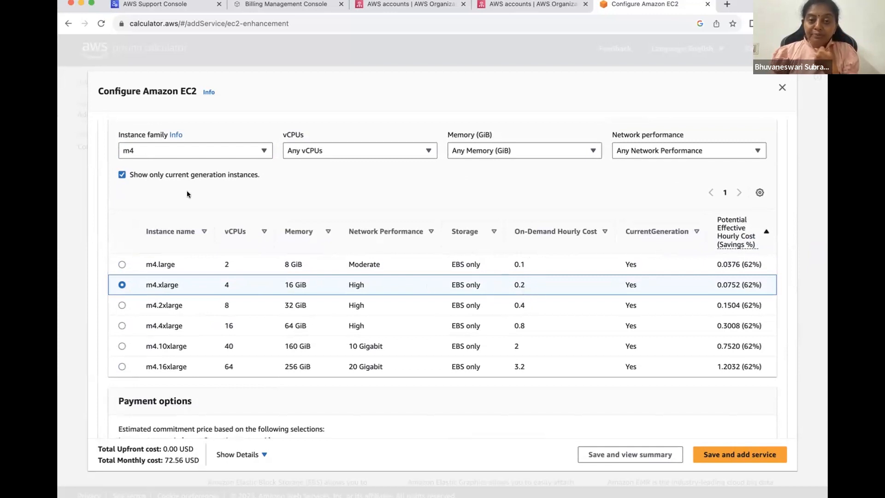
click(140, 151)
click(446, 427)
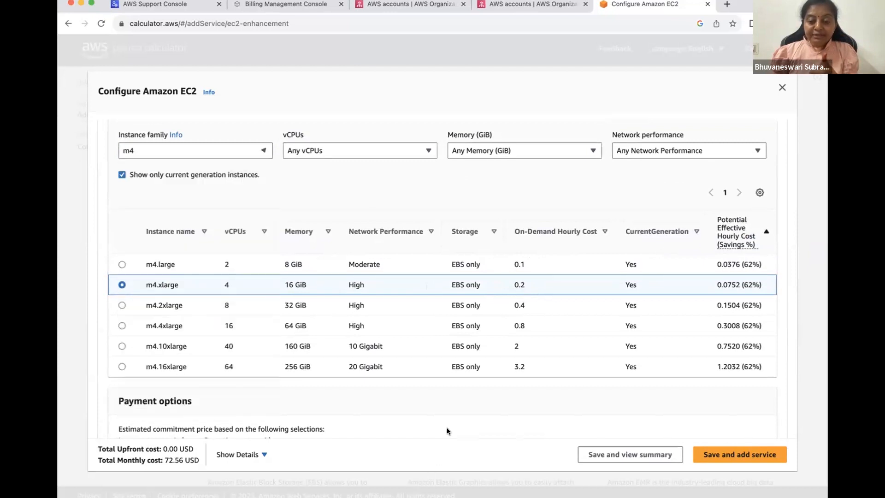
Step: Save the m4.xlarge configuration to the estimate and continue to adding another service
scroll(447, 427, down, 10)
scroll(447, 427, down, 5)
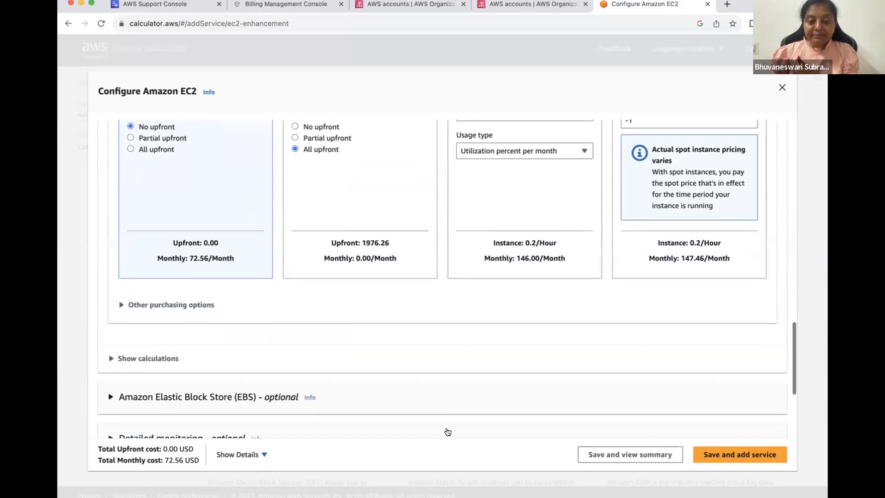
click(738, 454)
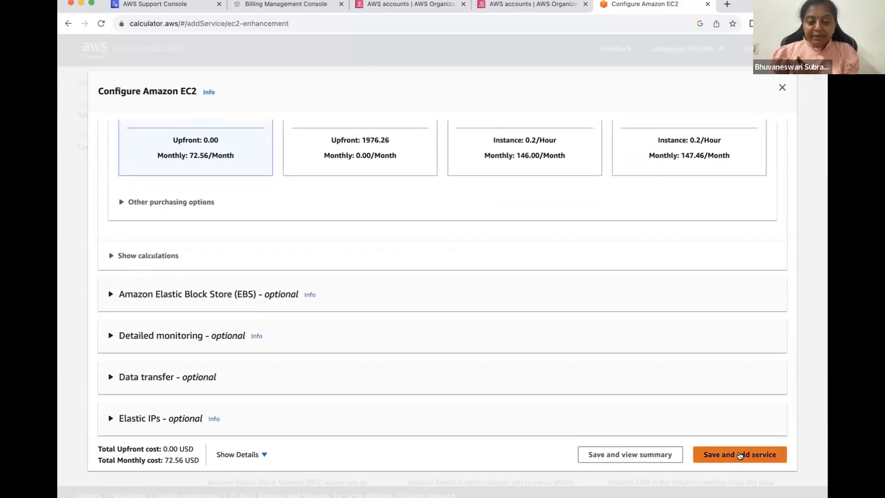
scroll(583, 402, down, 13)
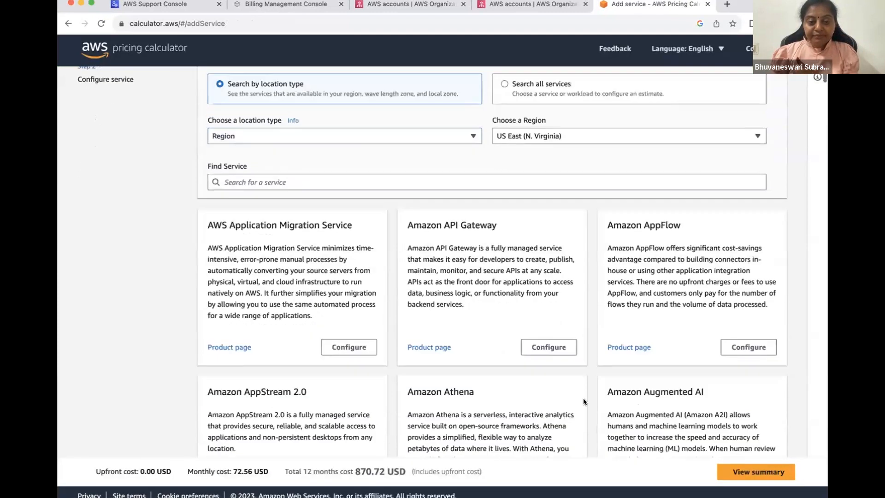
scroll(583, 401, up, 14)
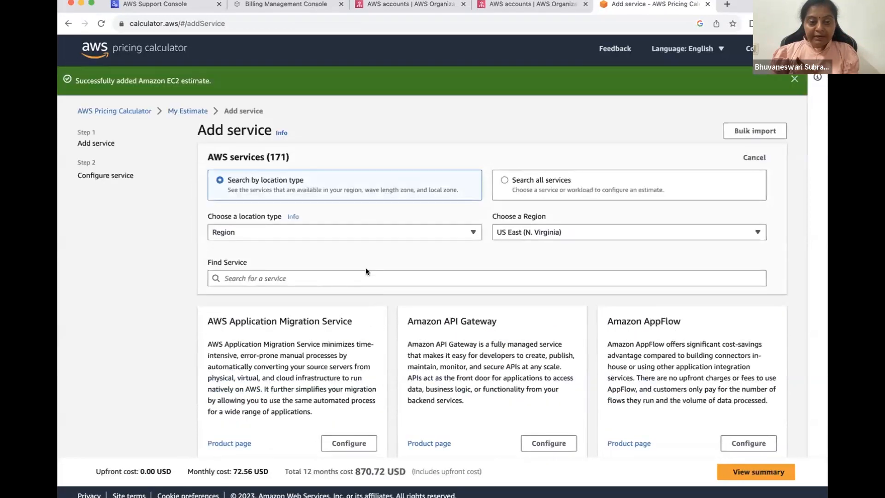
click(349, 270)
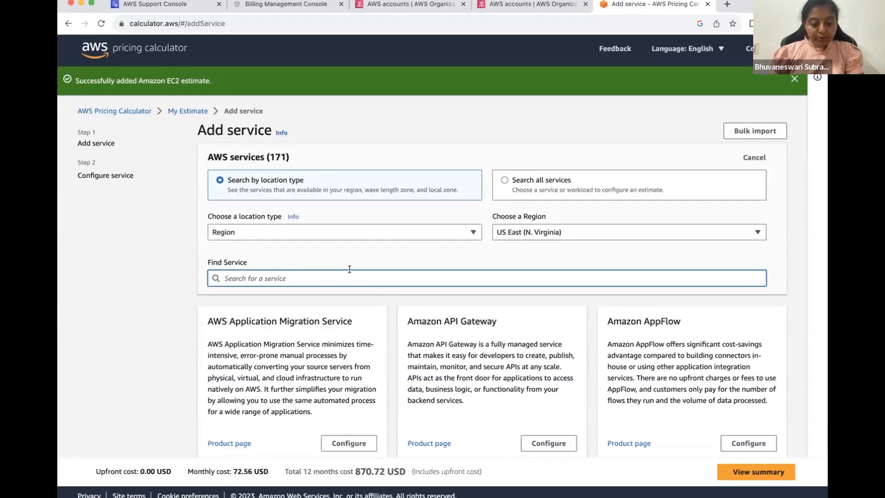
text(ec2)
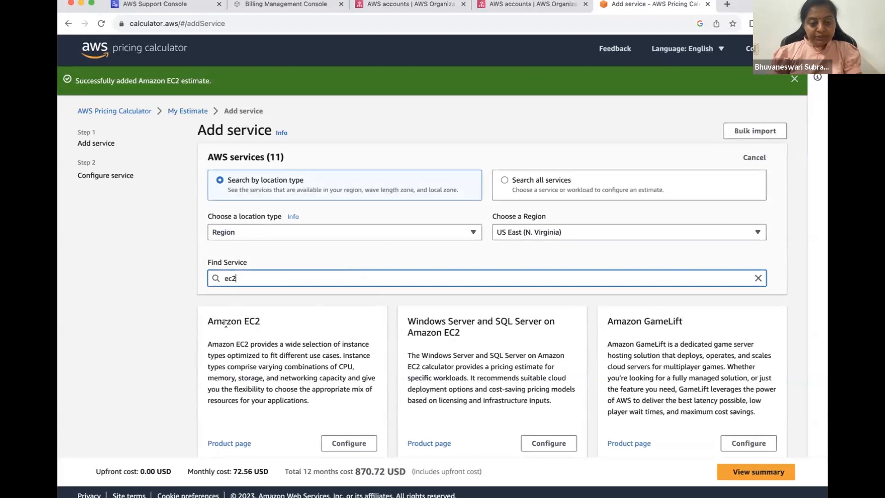
click(331, 438)
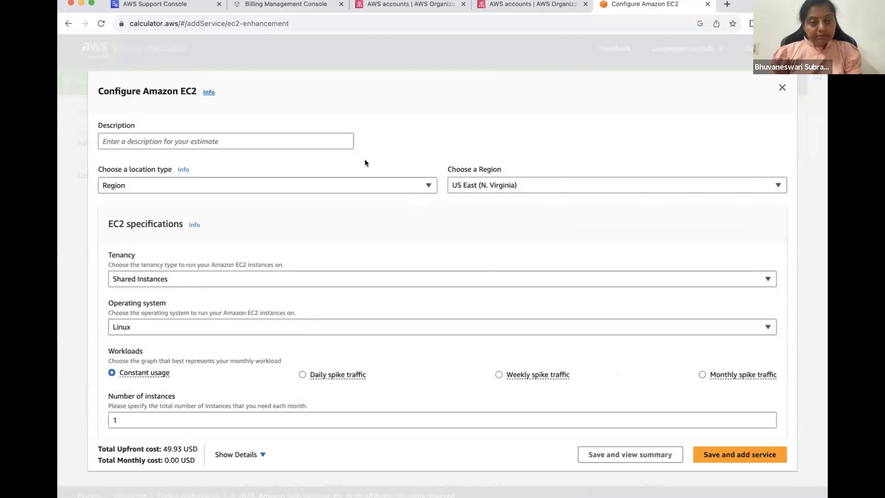
click(329, 141)
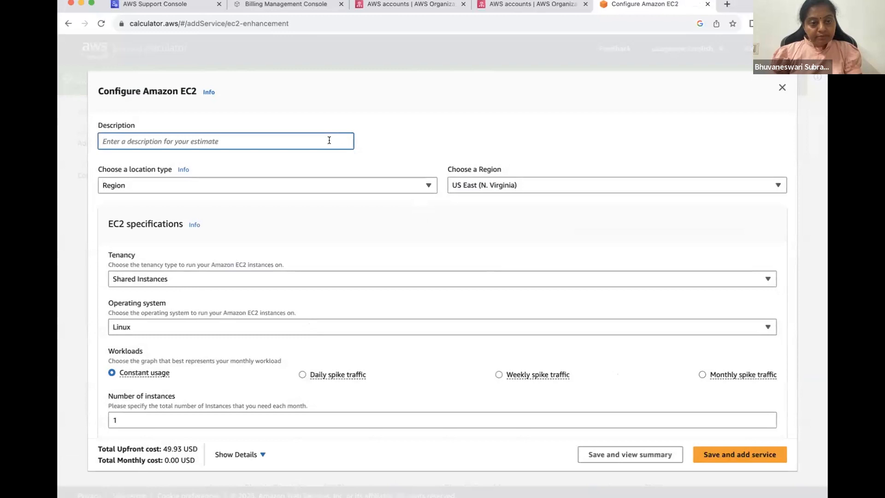
click(782, 88)
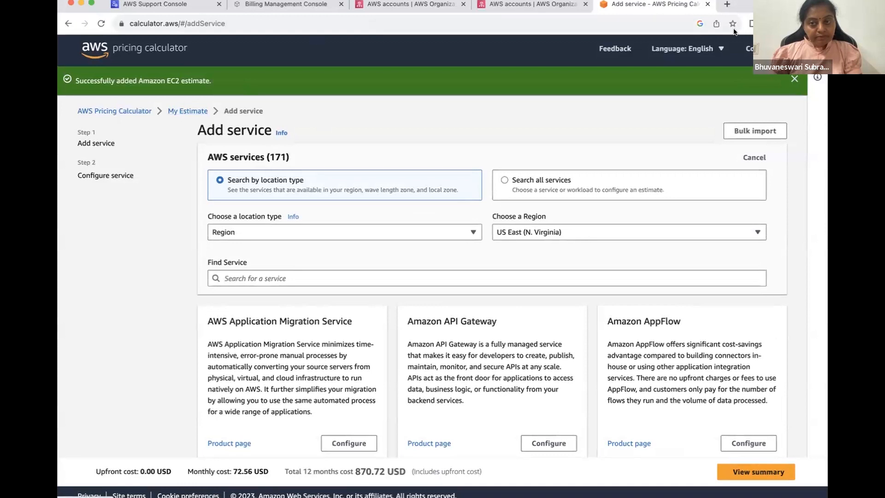
Step: Go to the My Estimate overview and start configuring an additional Amazon EC2 service, searching for it with "ec2"
click(183, 110)
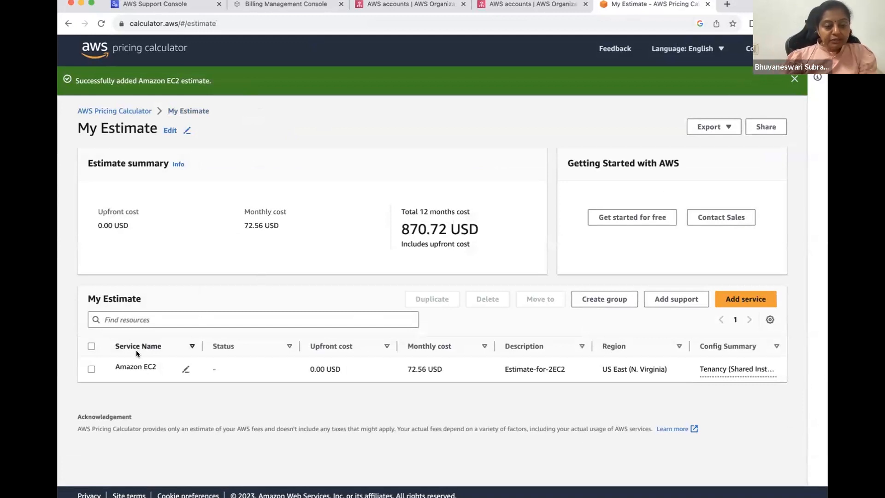
click(139, 319)
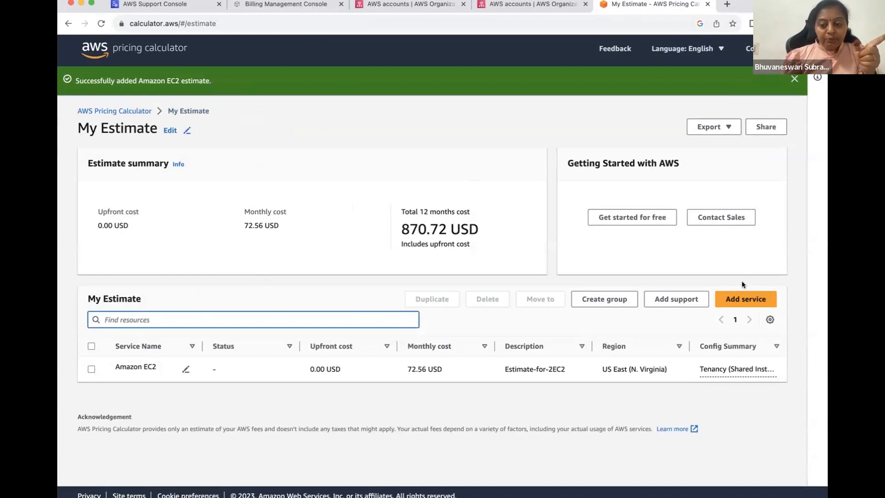
click(727, 300)
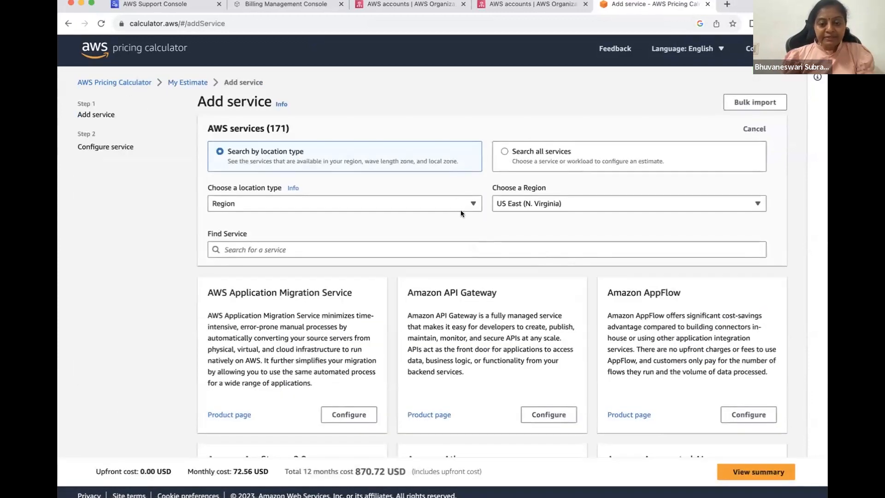
click(340, 249)
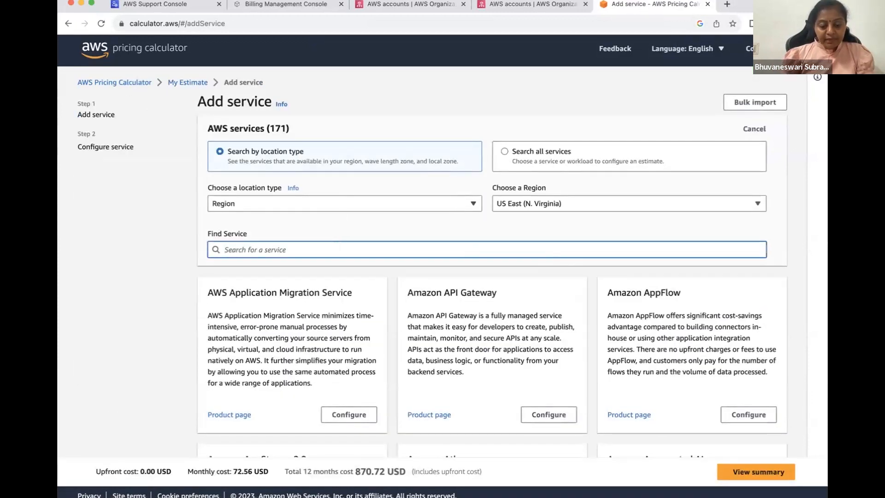
text(ec2)
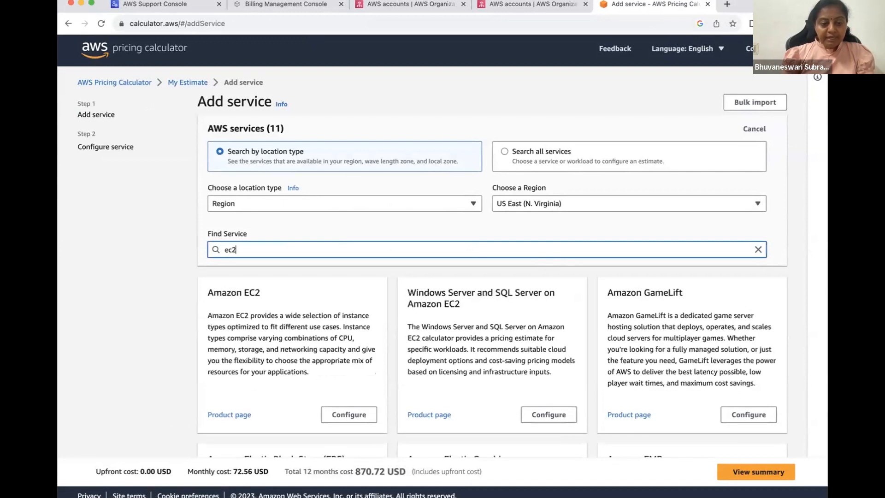
click(343, 416)
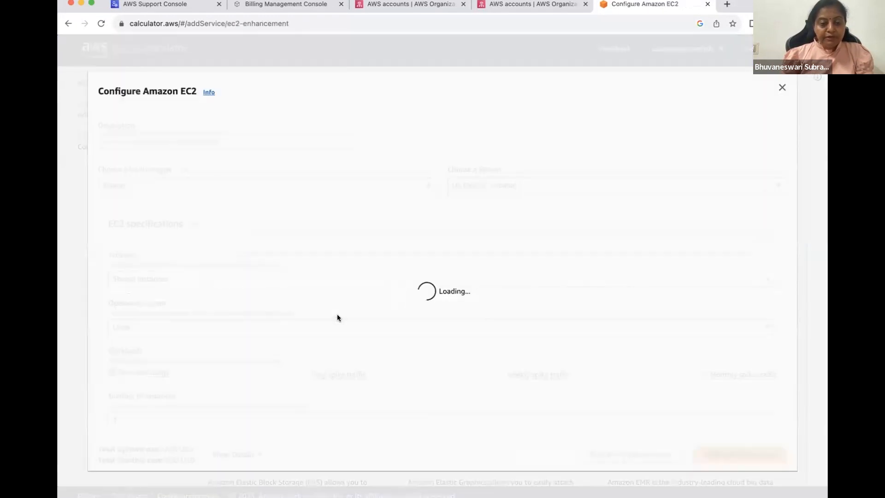
Step: Narrow the EC2 instance list of the new service with the search text m5
scroll(176, 349, down, 3)
scroll(176, 349, up, 3)
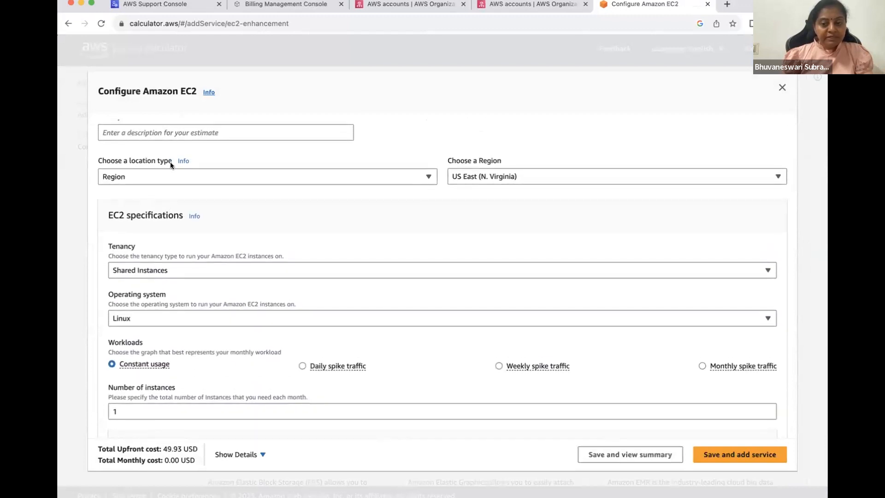
scroll(173, 150, down, 5)
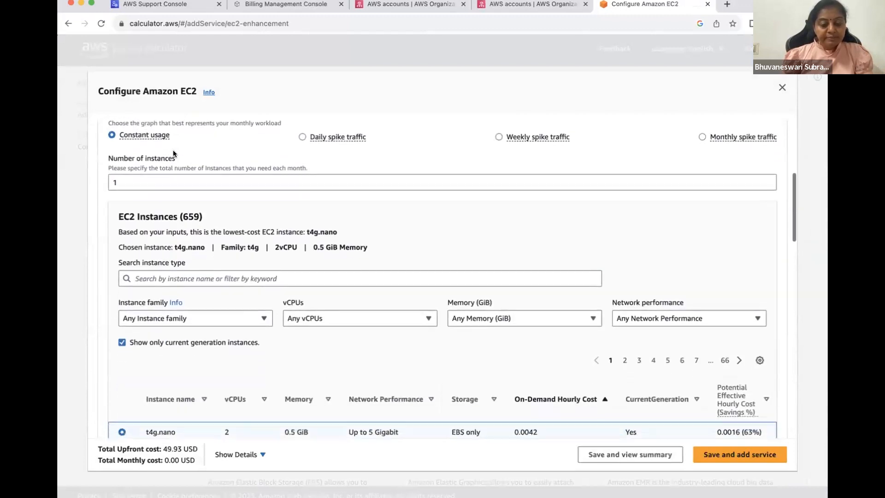
scroll(175, 157, down, 3)
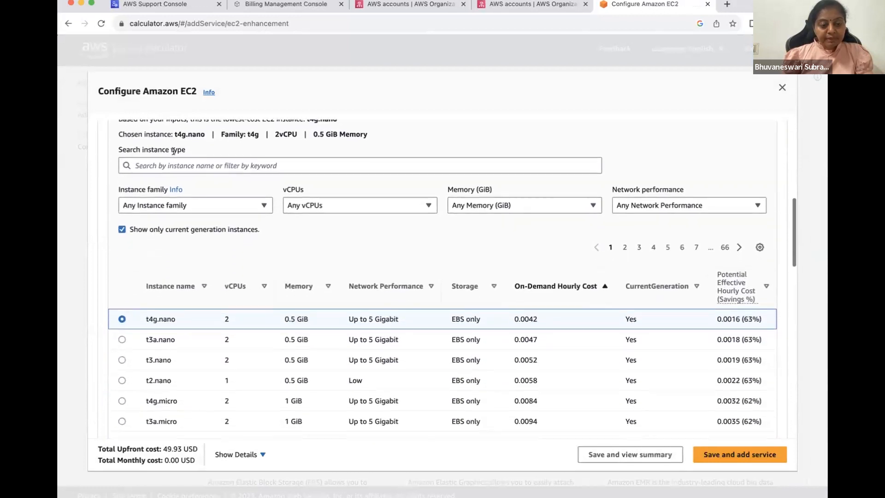
click(177, 145)
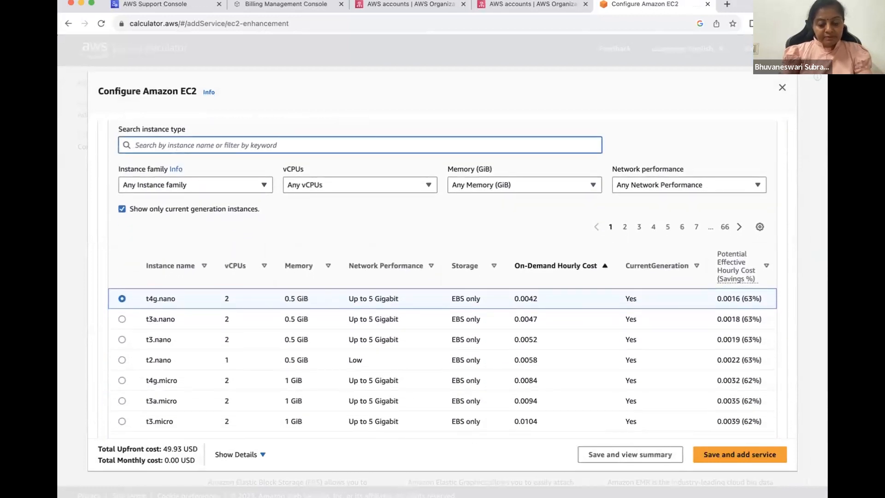
text(m5)
Step: Browse the instance families without changing the filter and select the m5.large instance
click(186, 184)
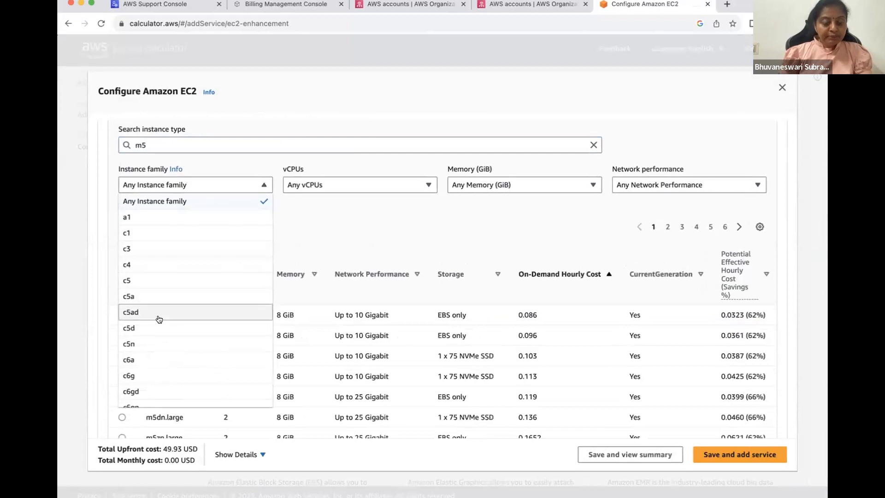
scroll(159, 319, down, 10)
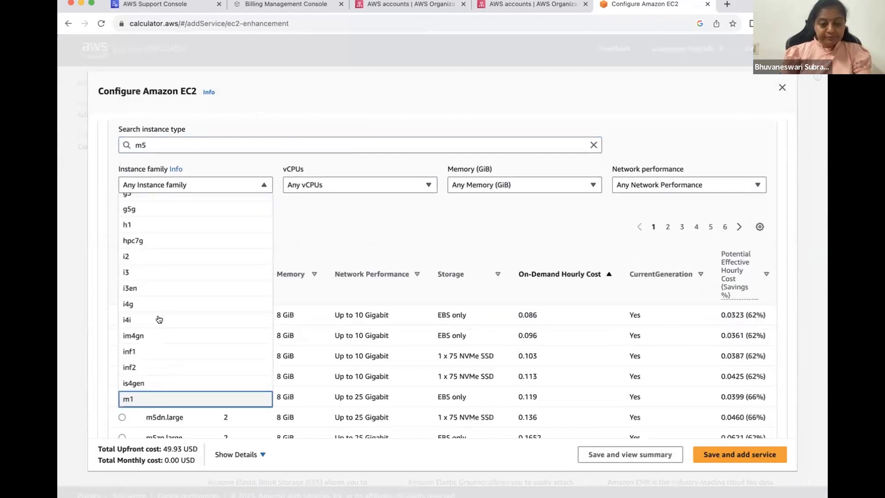
scroll(159, 319, up, 8)
scroll(159, 319, down, 10)
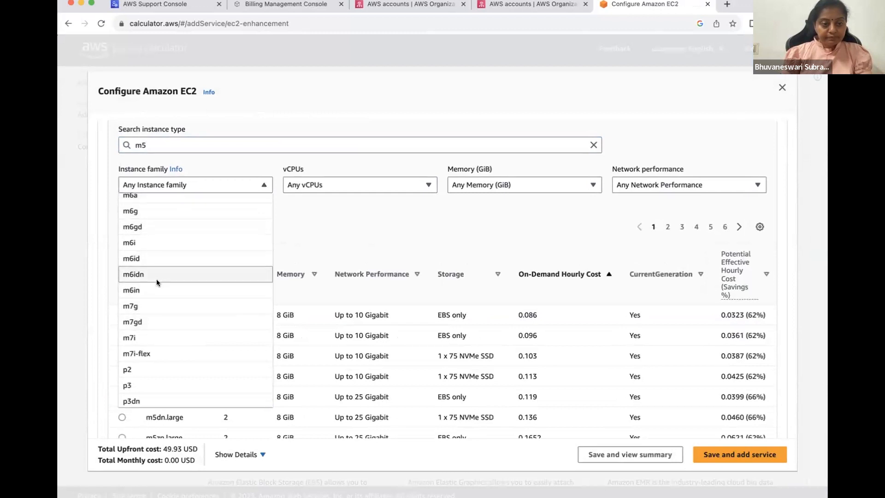
click(174, 150)
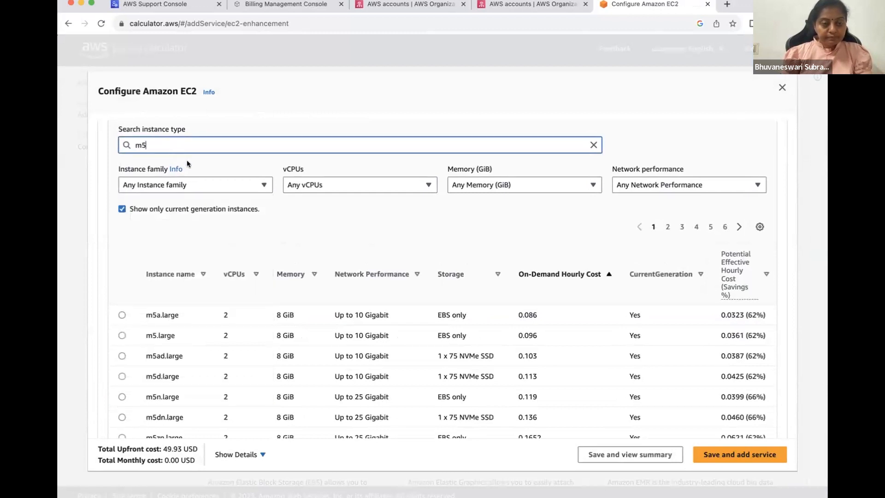
click(154, 335)
click(121, 335)
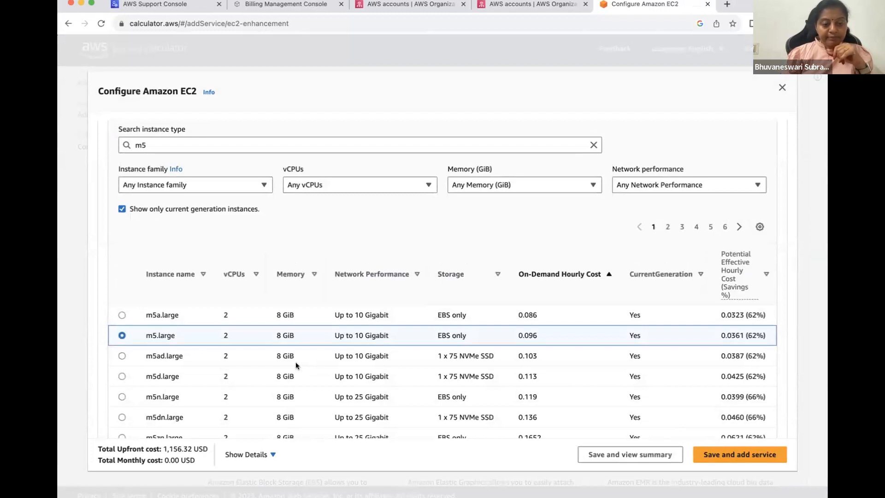
Step: Set the Compute Savings Plans payment to No upfront for m5.large and compare the costs of the payment options
scroll(295, 365, down, 3)
scroll(296, 364, down, 1)
scroll(296, 365, up, 12)
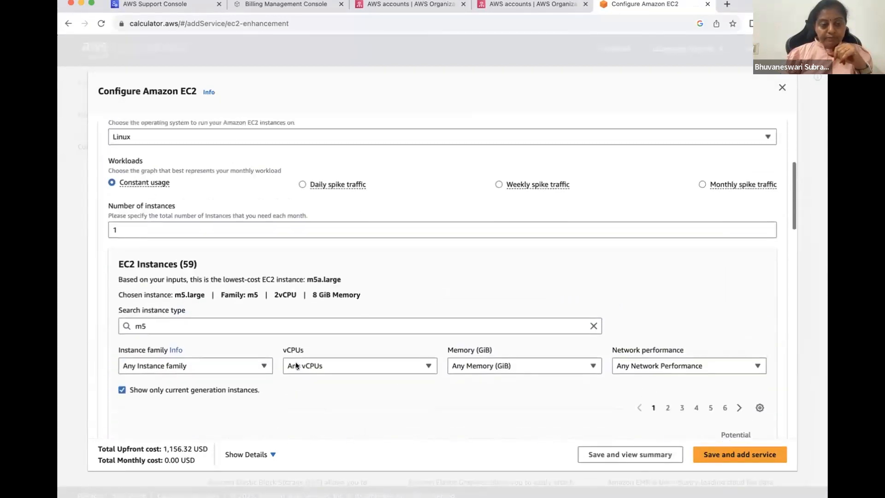
scroll(296, 365, down, 12)
scroll(295, 361, down, 7)
click(160, 323)
scroll(250, 327, down, 8)
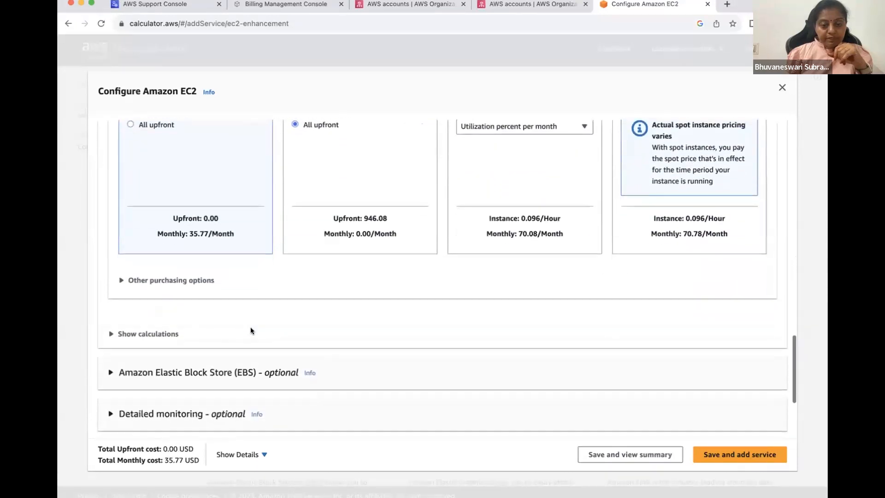
scroll(250, 331, up, 12)
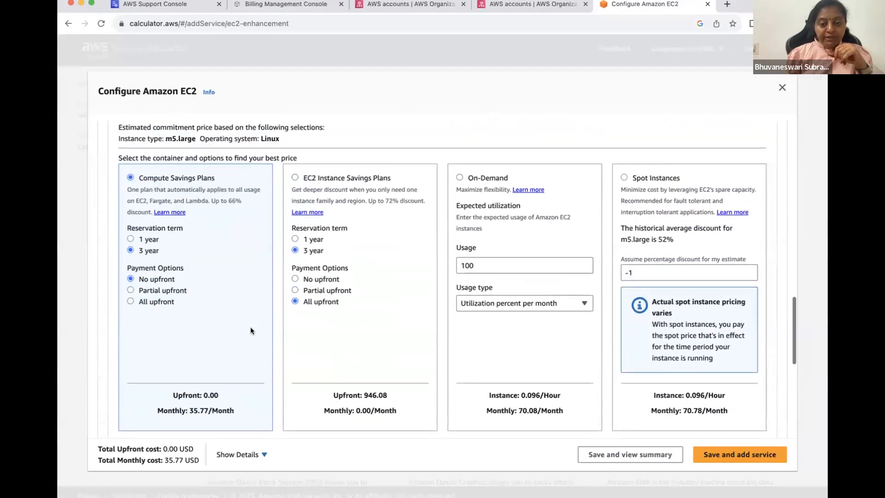
scroll(250, 330, up, 5)
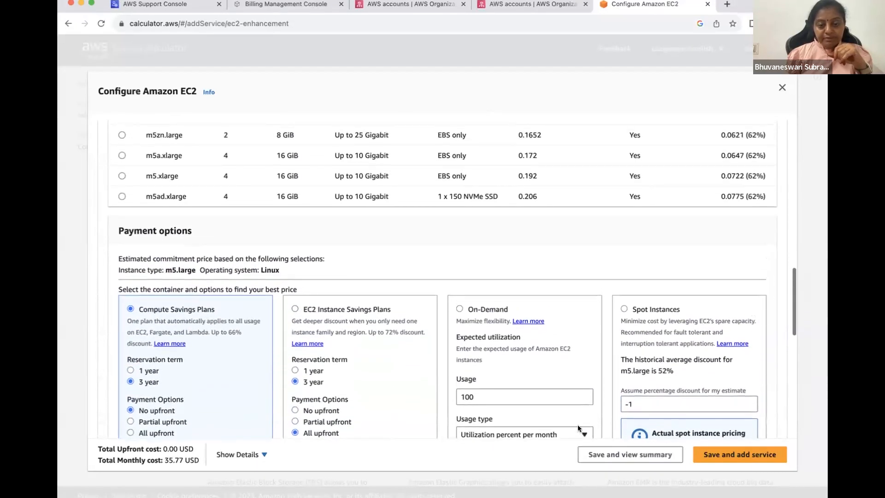
Step: Choose On-Demand pricing for the m5.large instance, save the service and view the estimate summary
click(458, 305)
scroll(458, 305, down, 8)
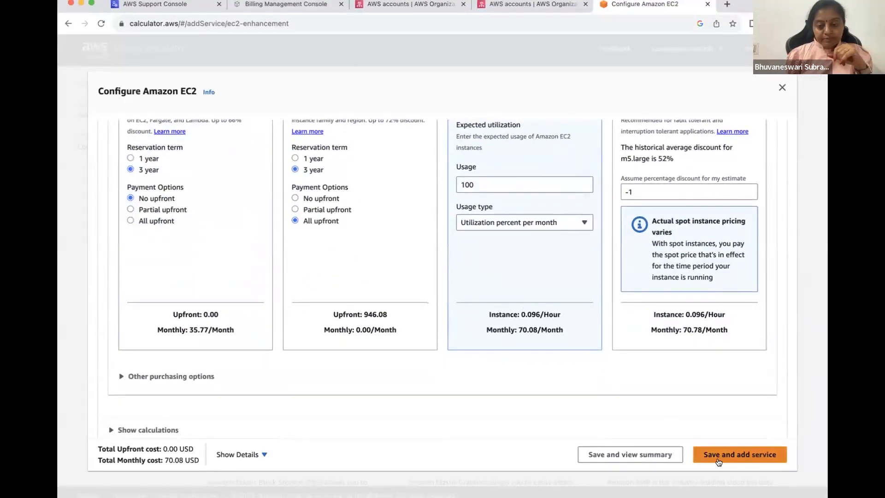
click(645, 456)
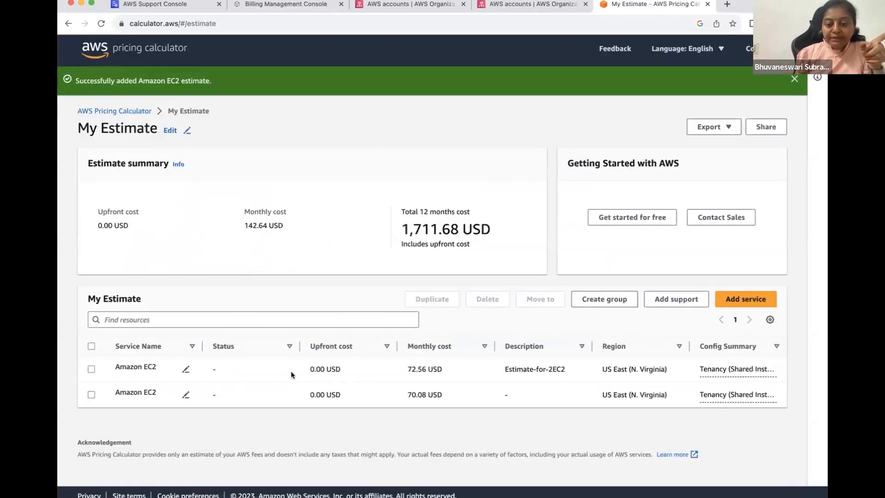
Step: Open the first Amazon EC2 service of the estimate for editing and examine its specifications and chosen instance type
click(187, 370)
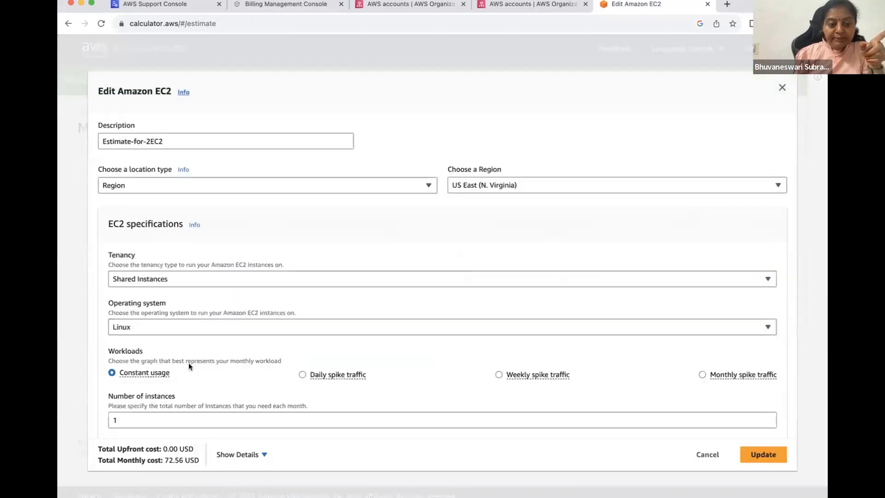
scroll(226, 293, down, 1)
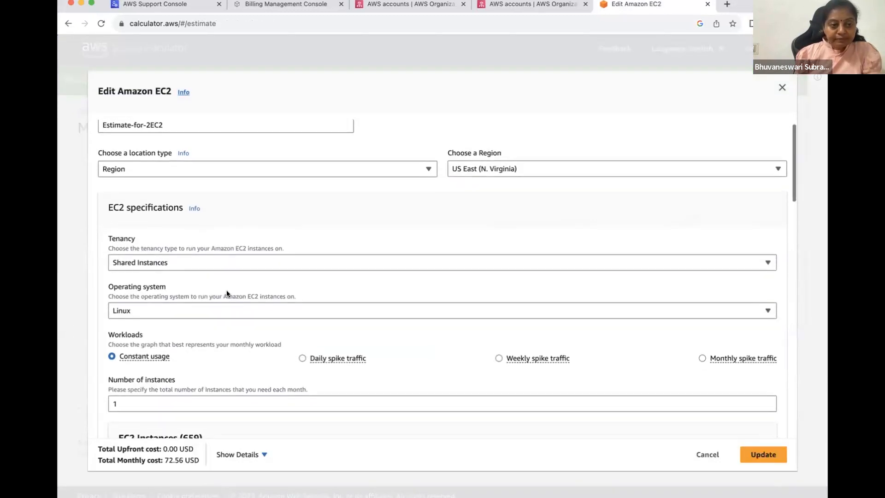
scroll(226, 293, down, 6)
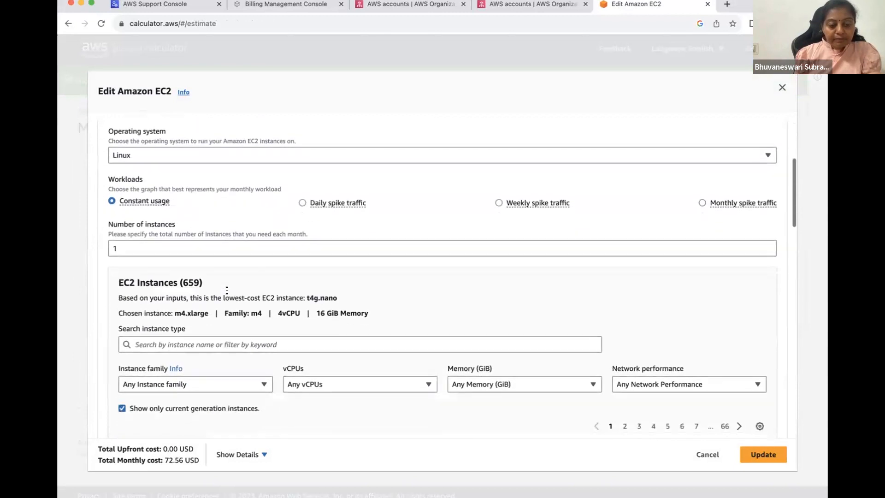
scroll(227, 291, down, 5)
scroll(227, 291, up, 3)
scroll(226, 290, up, 10)
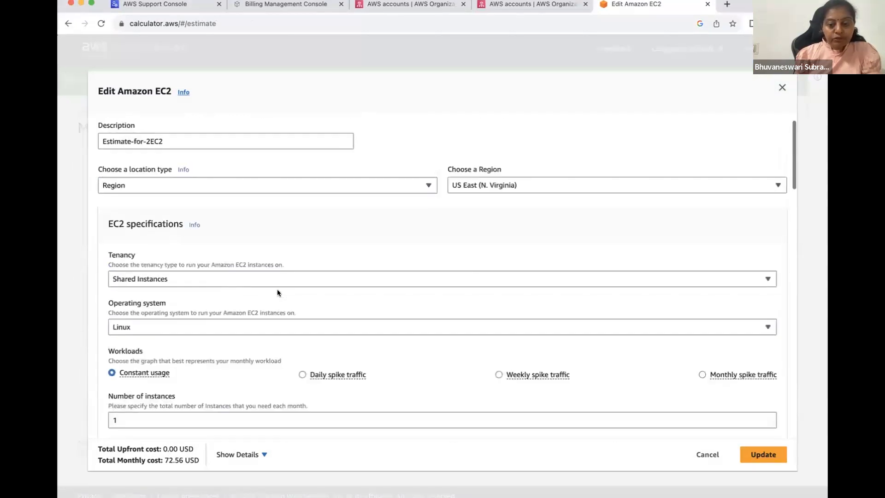
scroll(571, 326, down, 3)
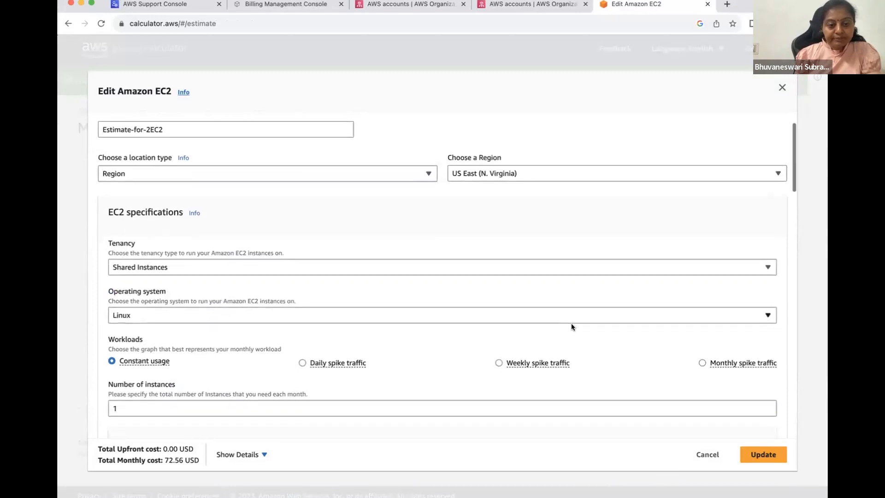
scroll(571, 327, down, 3)
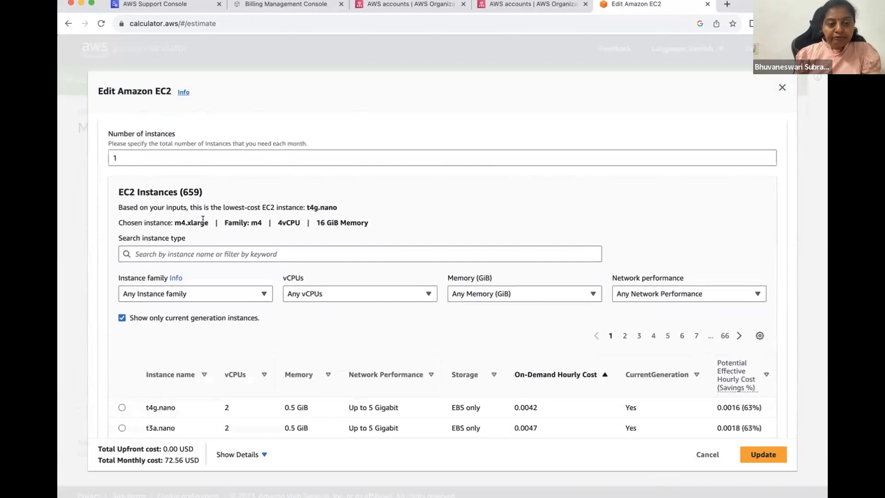
Step: Change the service's description to Estimate-for-2EC2-M4 and update the service in the estimate
scroll(162, 168, up, 6)
drag(172, 137, 96, 139)
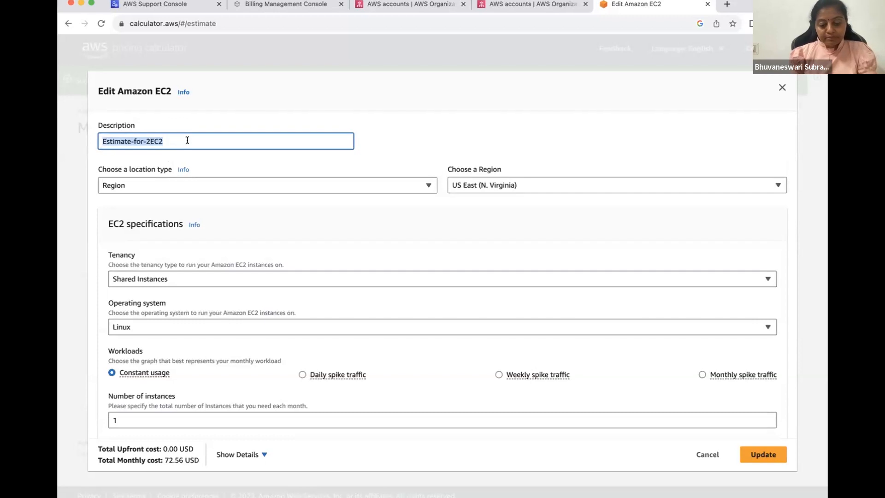
key(Right)
text(-M4)
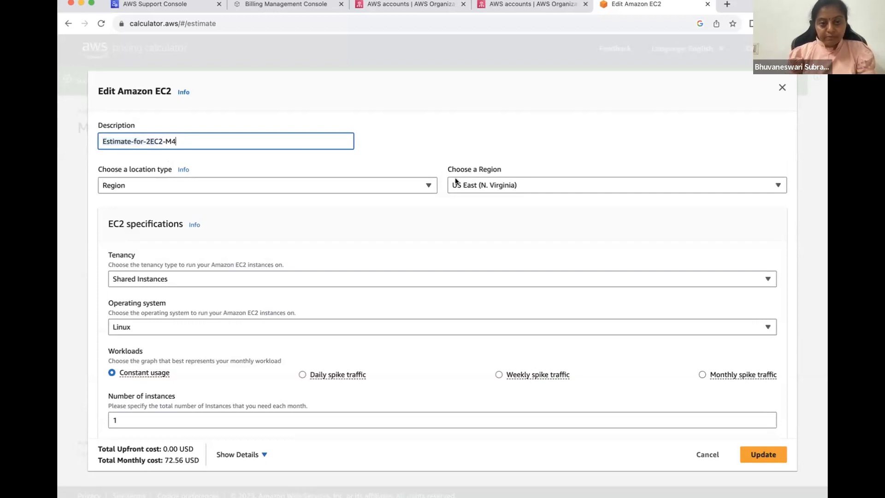
scroll(466, 176, down, 10)
click(756, 459)
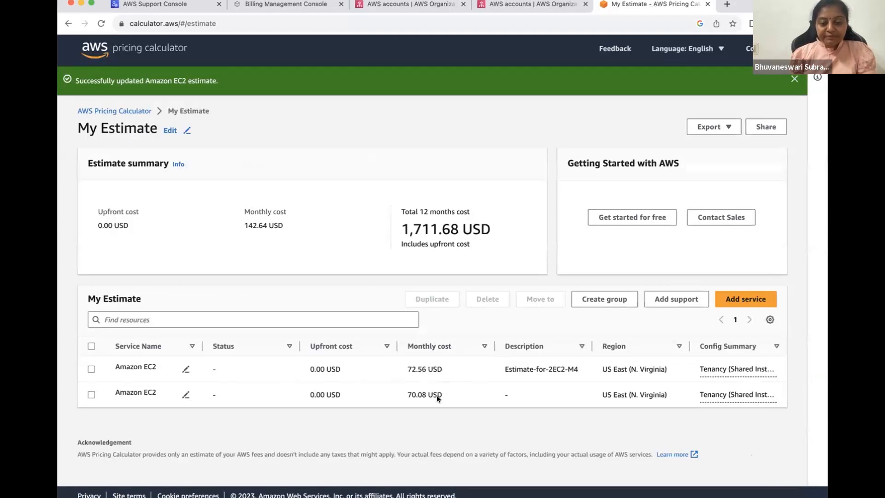
Step: Compare the monthly costs of the two Amazon EC2 services in the estimate list
drag(405, 365, 448, 366)
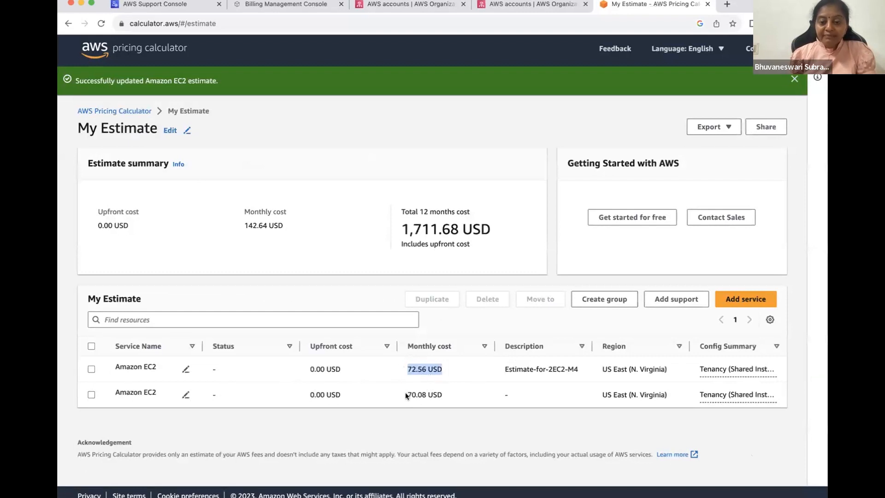
drag(405, 394, 438, 395)
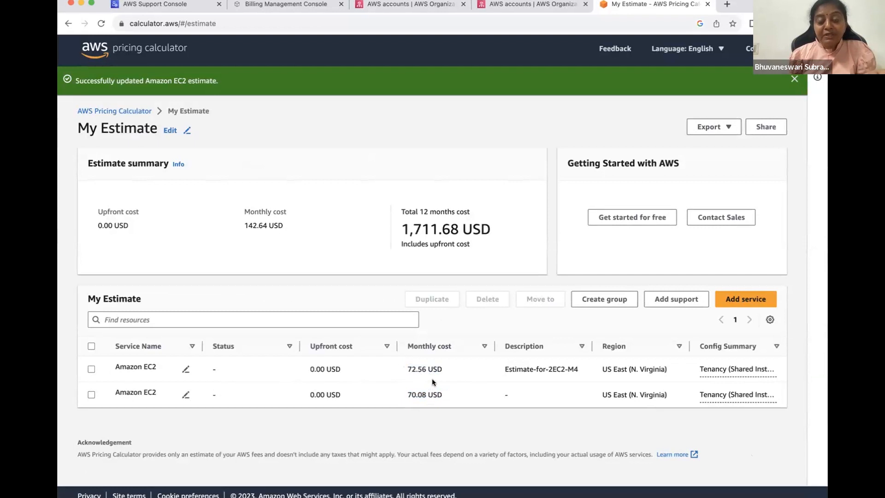
drag(396, 398, 462, 398)
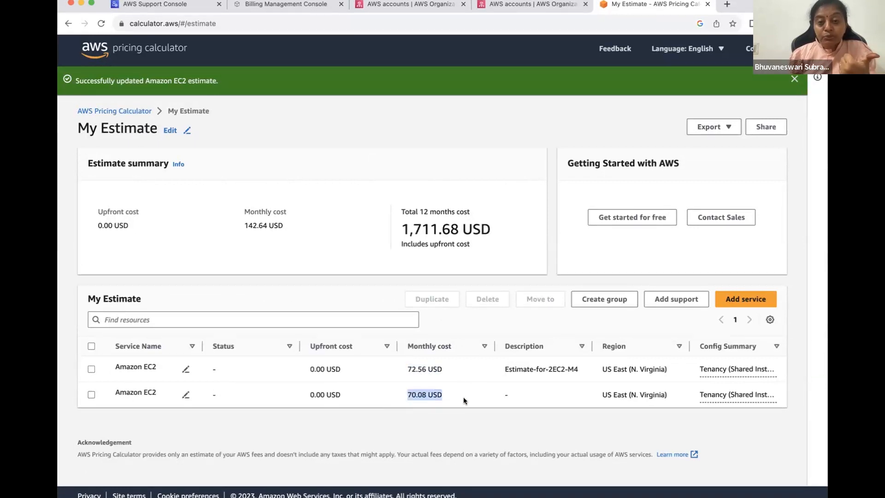